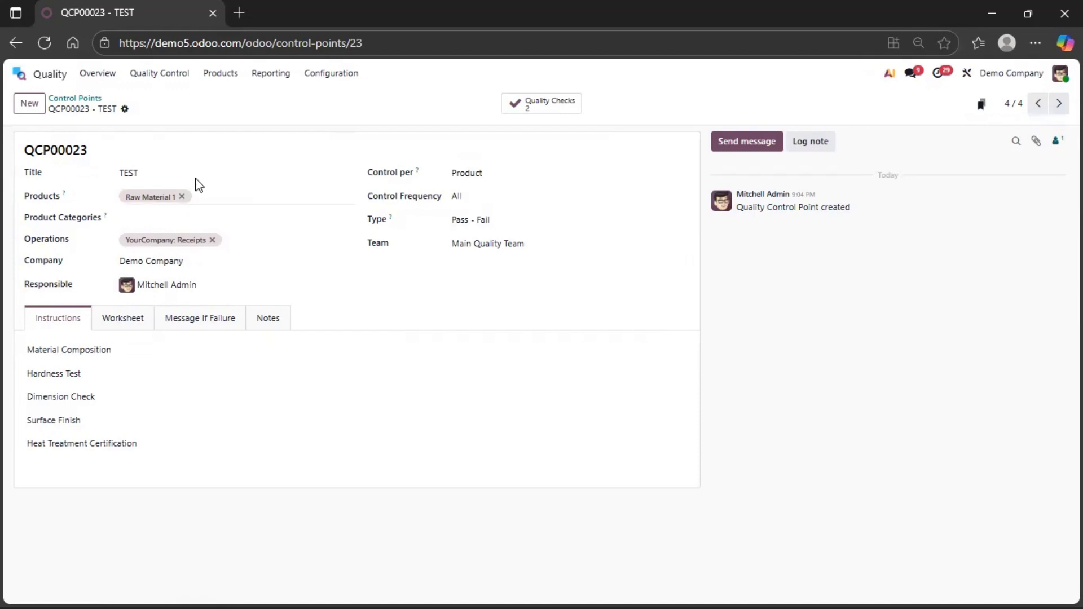
# Leave the quality control point, start a new request for quotation in Purchase and select the fifth suggested vendor
pyautogui.click(72, 100)
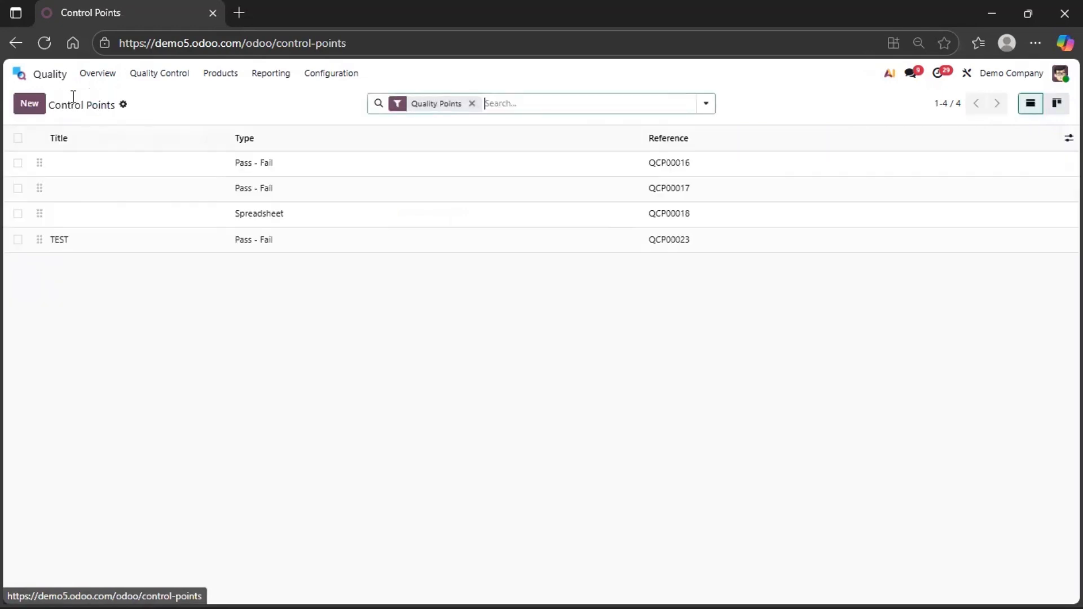
pyautogui.click(49, 79)
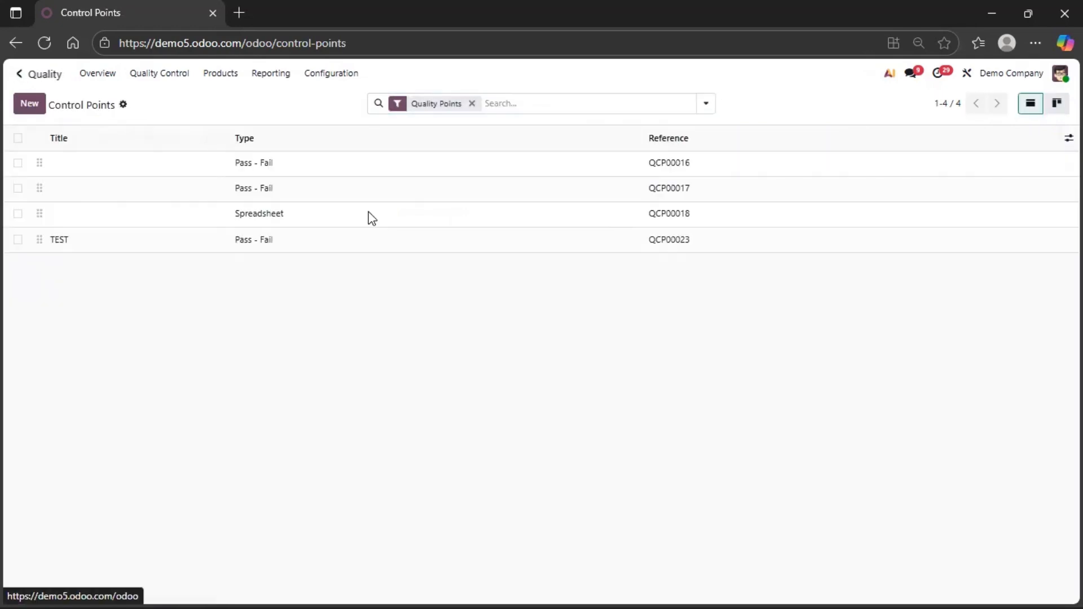
pyautogui.click(770, 424)
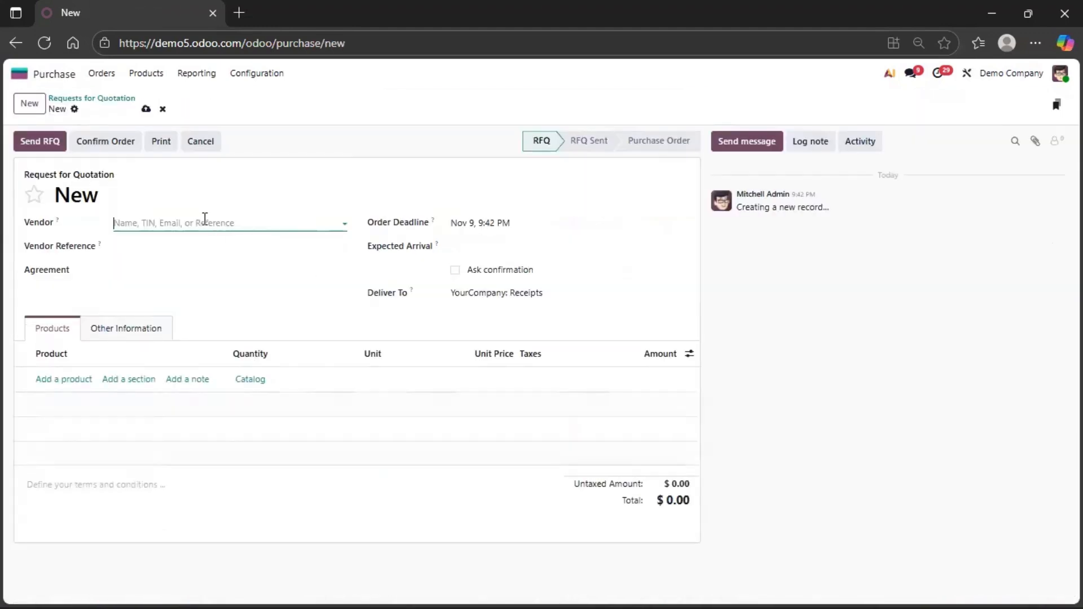
pyautogui.click(150, 226)
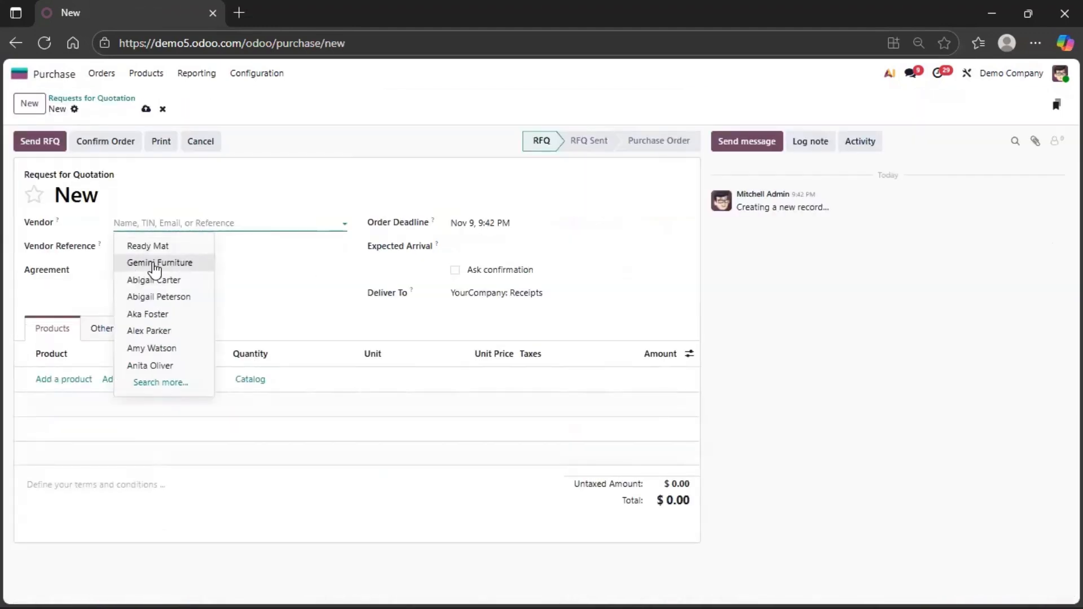
pyautogui.click(149, 314)
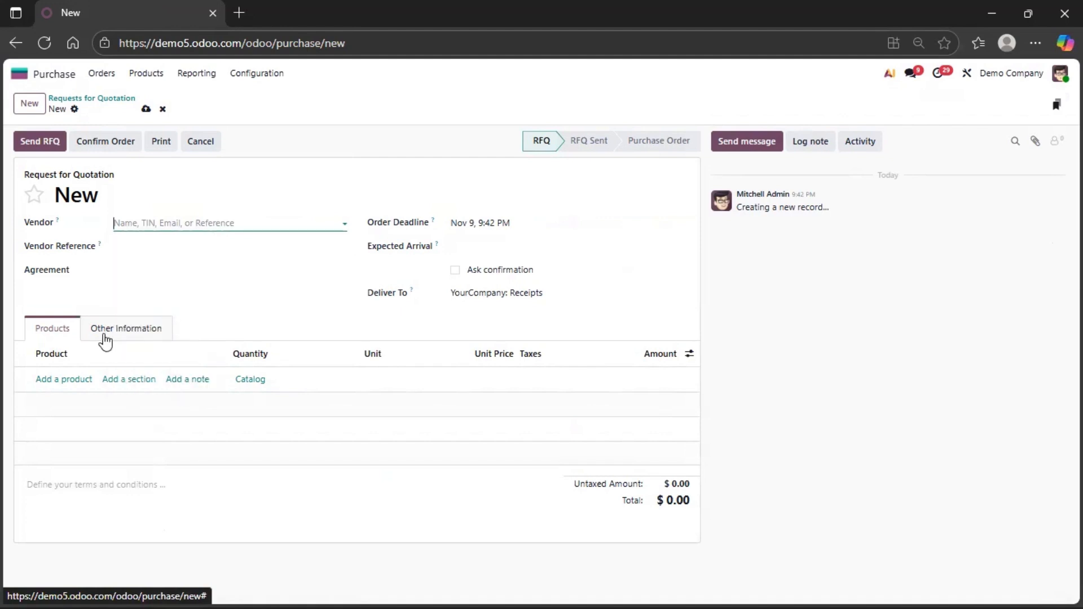
# Add Raw Material 1 as a product line on the request for quotation and confirm the order
pyautogui.click(71, 384)
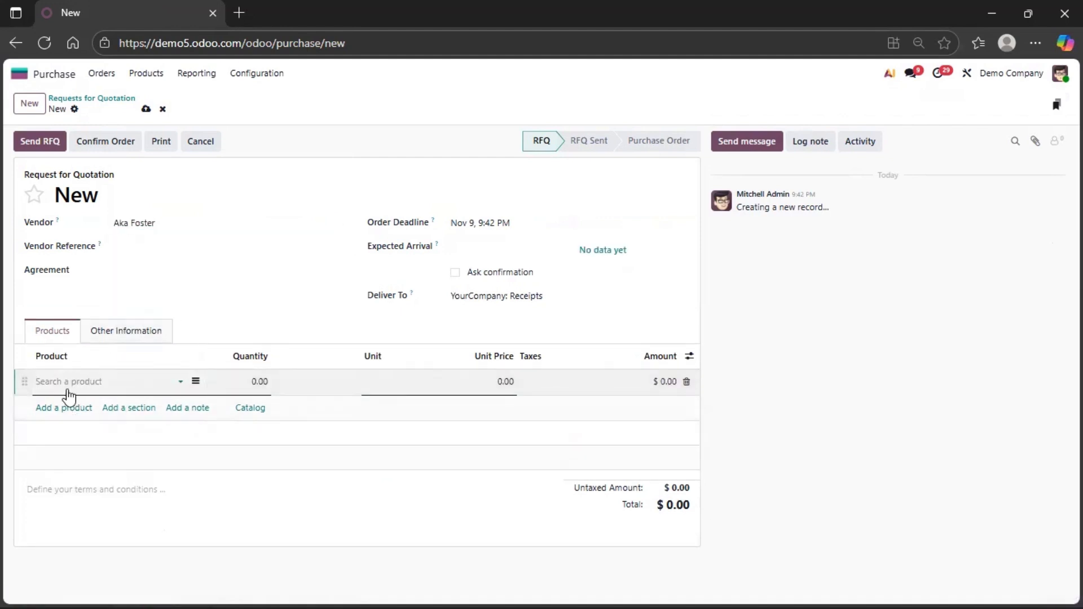
pyautogui.write('raw')
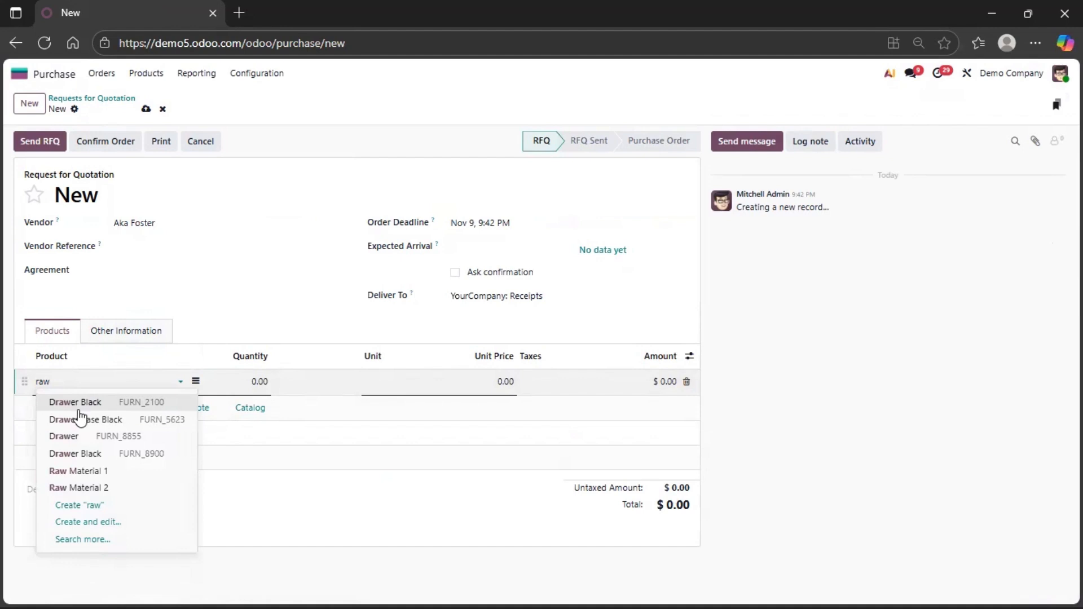
pyautogui.click(96, 473)
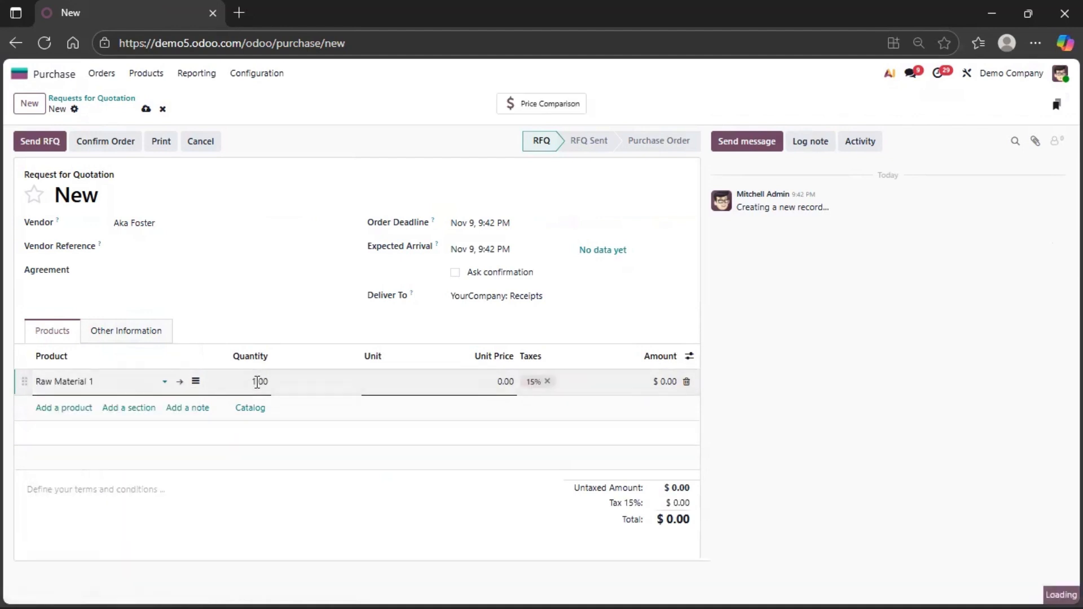
pyautogui.click(119, 145)
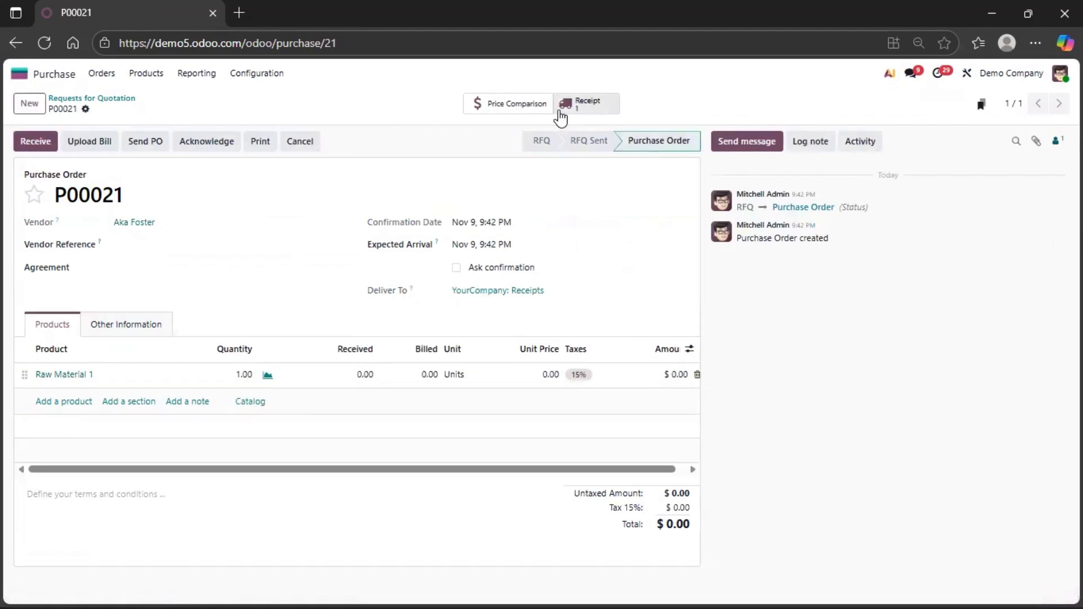
# Validate the purchase order's receipt and enter "Material Hardness Test Fail" as the quality check note
pyautogui.click(585, 109)
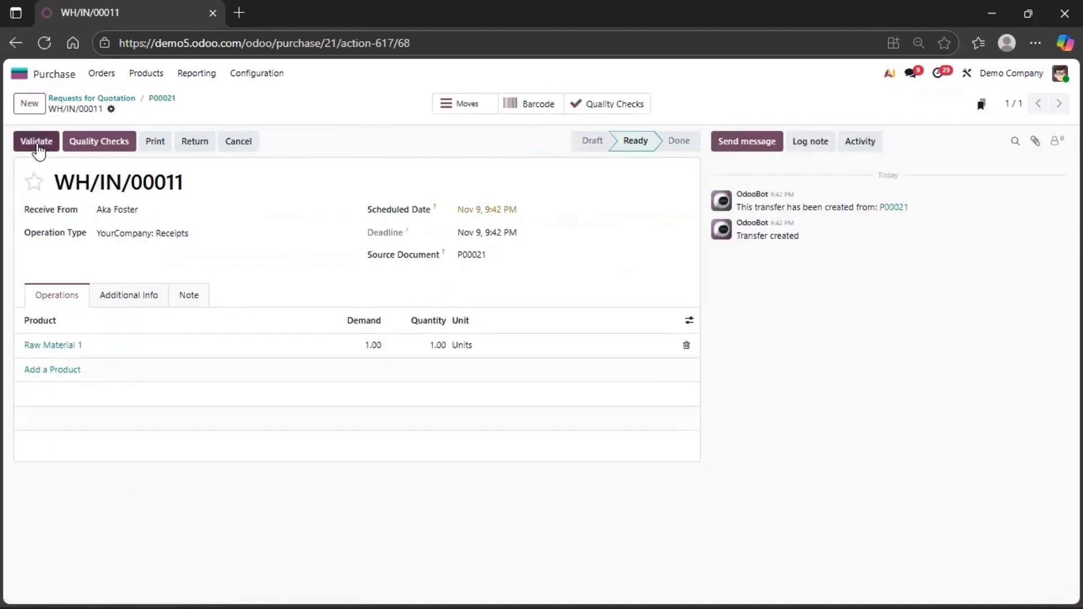
pyautogui.click(39, 142)
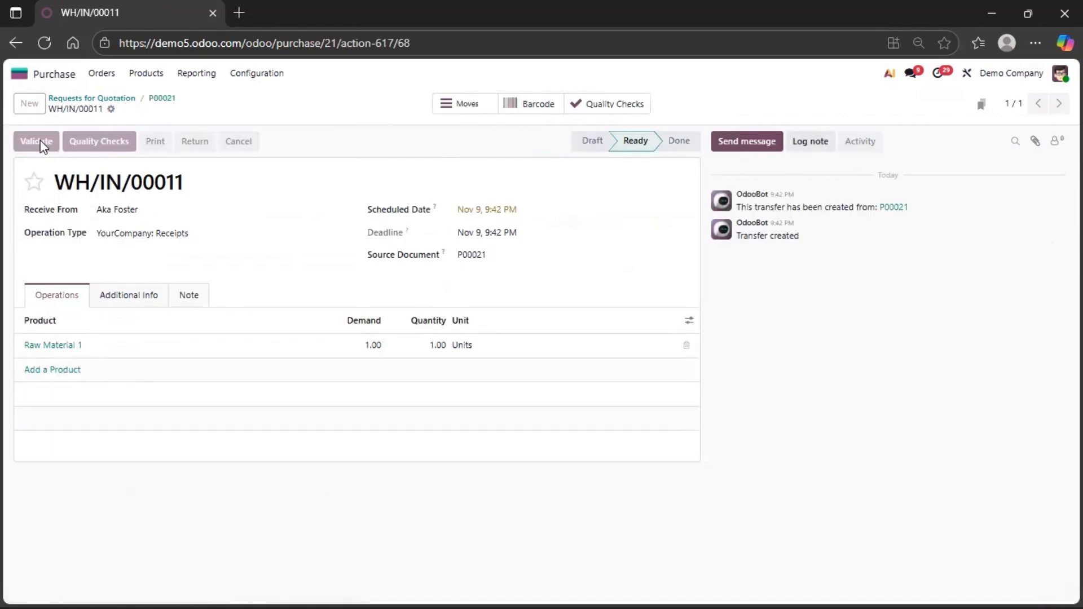
pyautogui.click(287, 381)
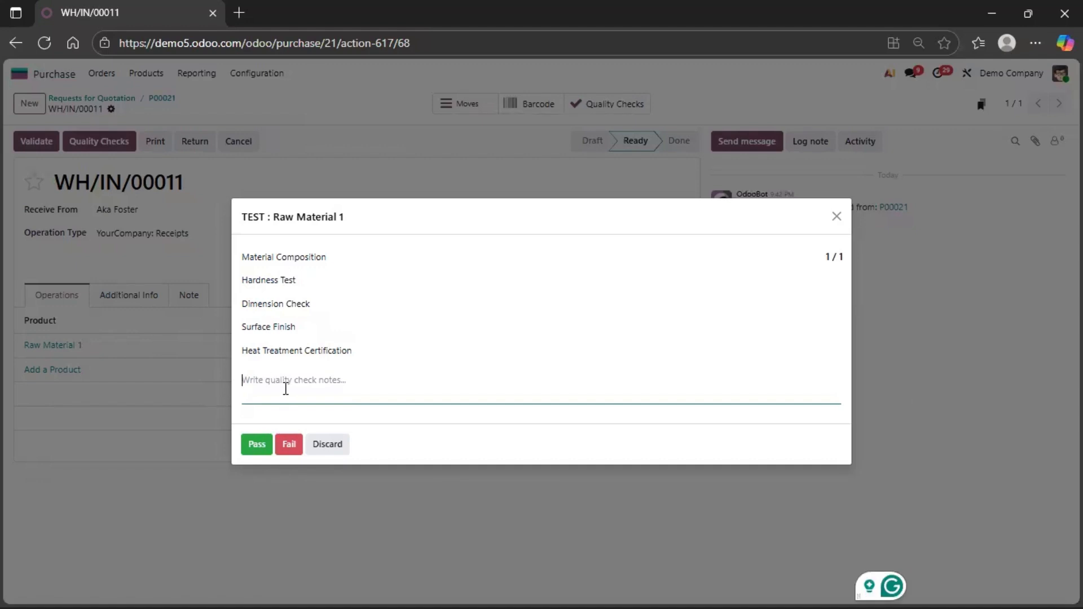
pyautogui.write('Materail')
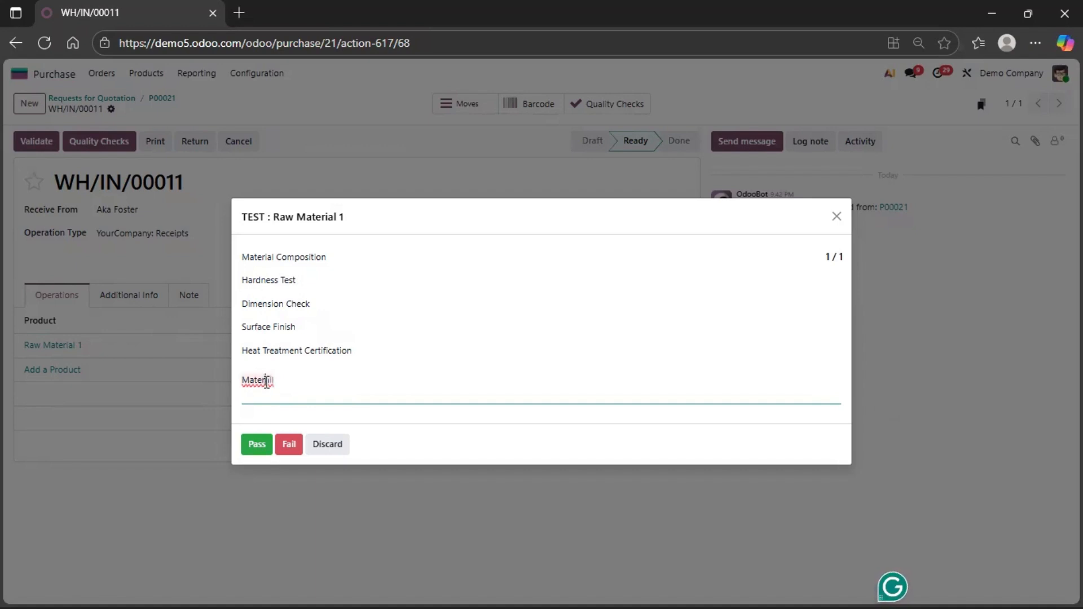
pyautogui.rightClick(266, 382)
pyautogui.click(294, 394)
pyautogui.write('e')
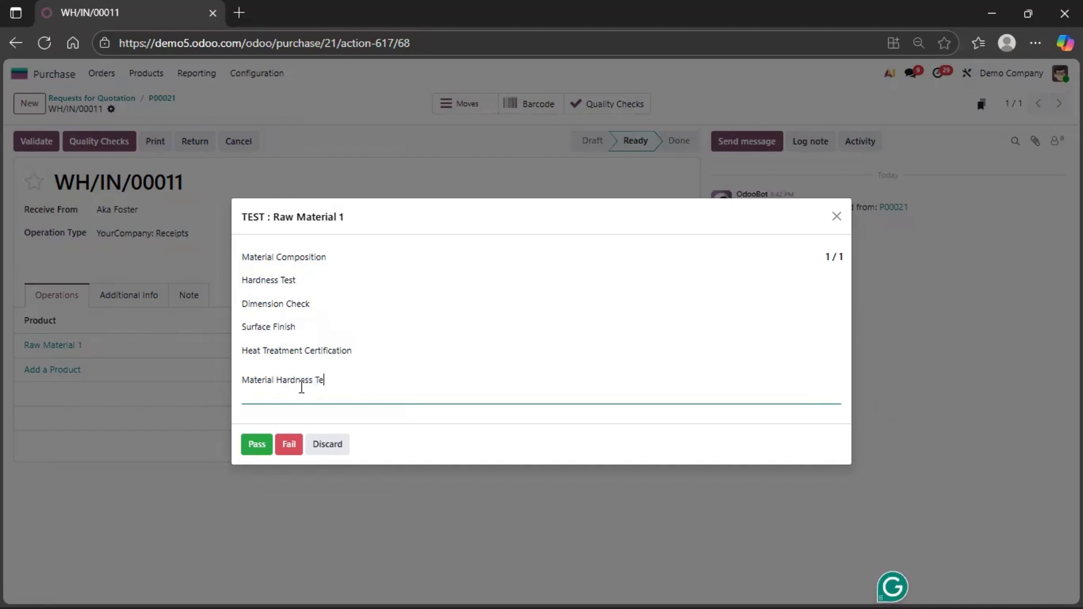
pyautogui.write('st Fail')
# Copy the quality check note's text and mark the Raw Material 1 check as failed
pyautogui.moveTo(433, 377); pyautogui.dragTo(236, 384)
pyautogui.hotkey('ctrl', 'c')
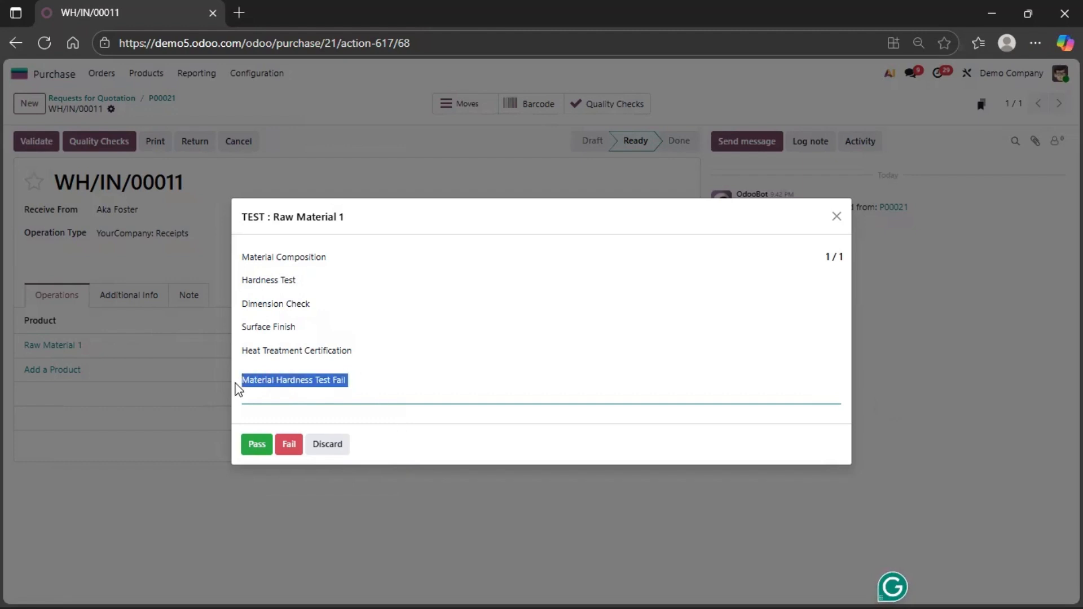
pyautogui.click(289, 445)
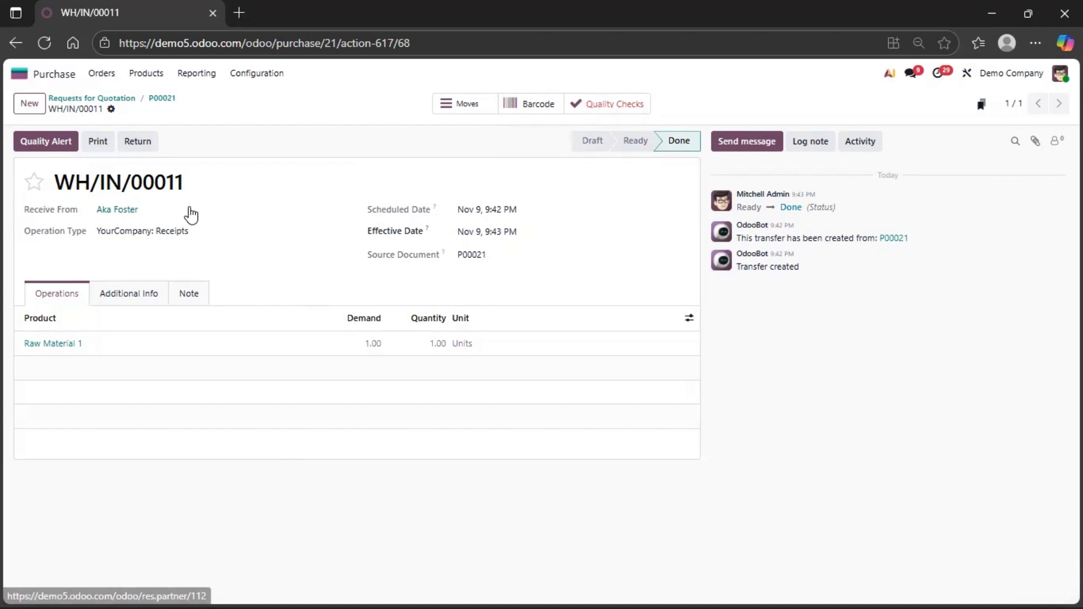
# Create a quality alert from the receipt and title it "Material Hardness Test Fail" using the copied note
pyautogui.click(46, 144)
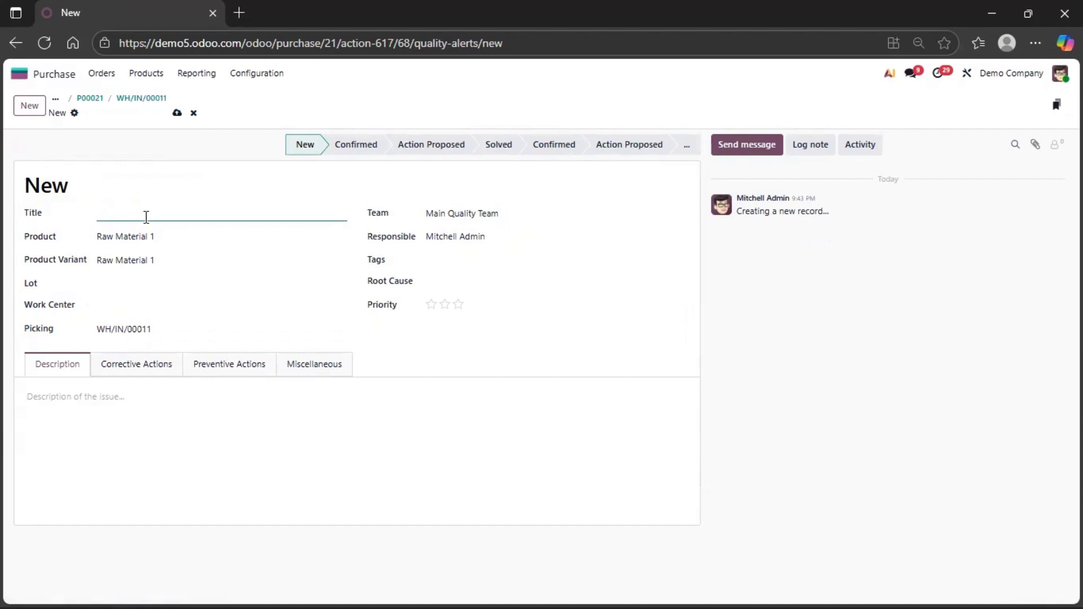
pyautogui.hotkey('ctrl', 'v')
pyautogui.moveTo(218, 212); pyautogui.dragTo(133, 248)
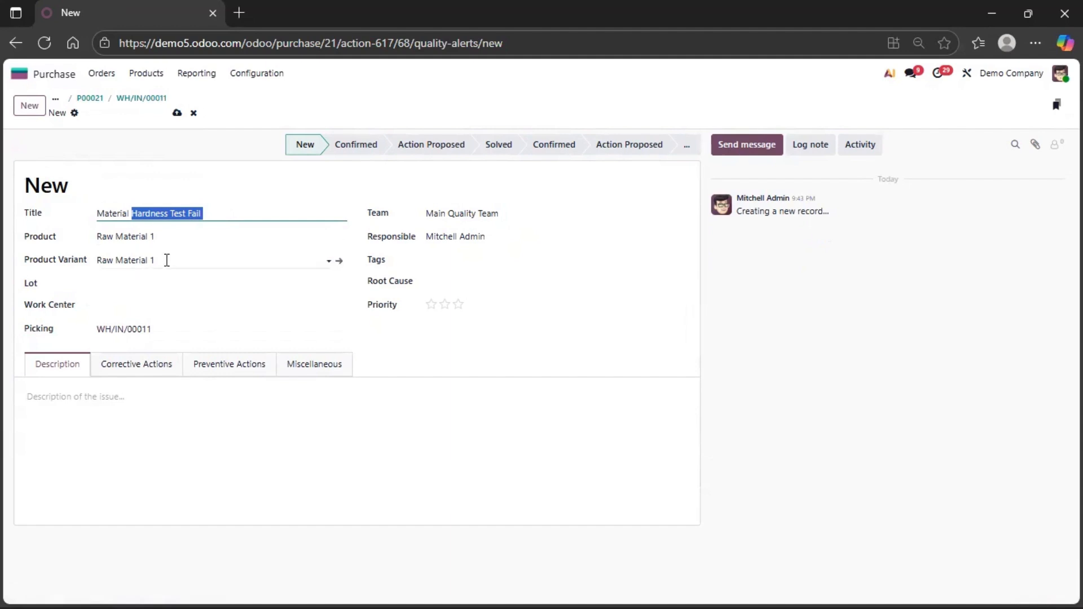
# Examine the choices available for the alert's lot, work center, picking, tags and root cause without changing them
pyautogui.click(154, 285)
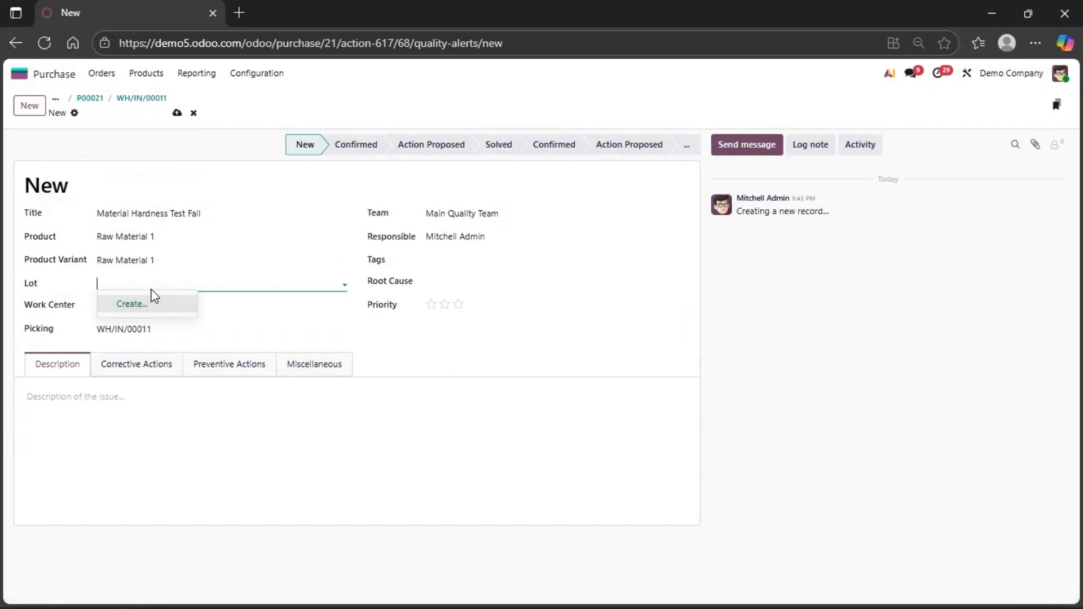
pyautogui.click(248, 310)
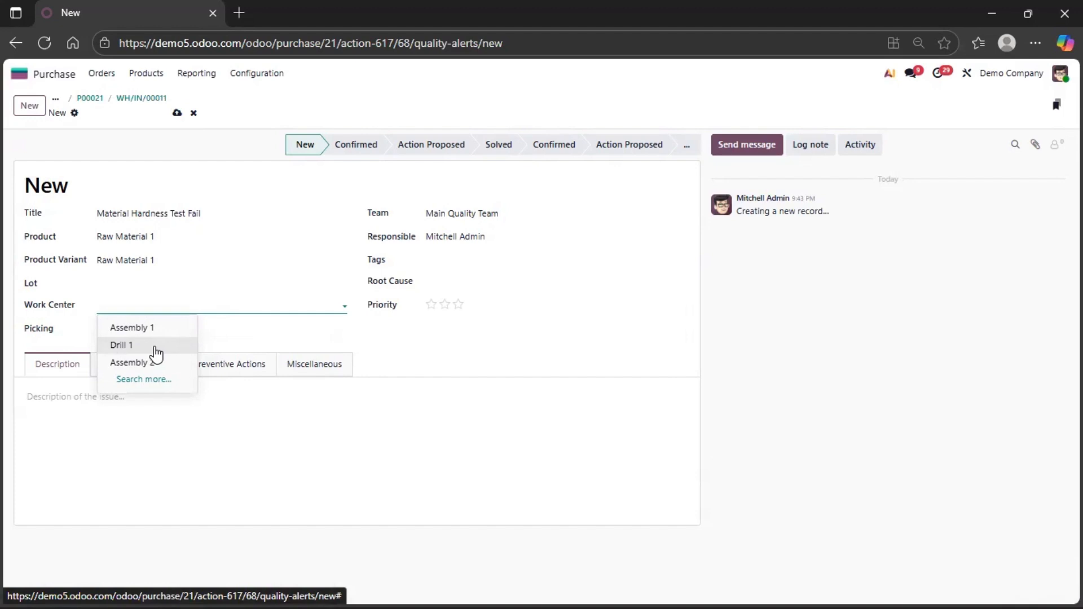
pyautogui.click(271, 327)
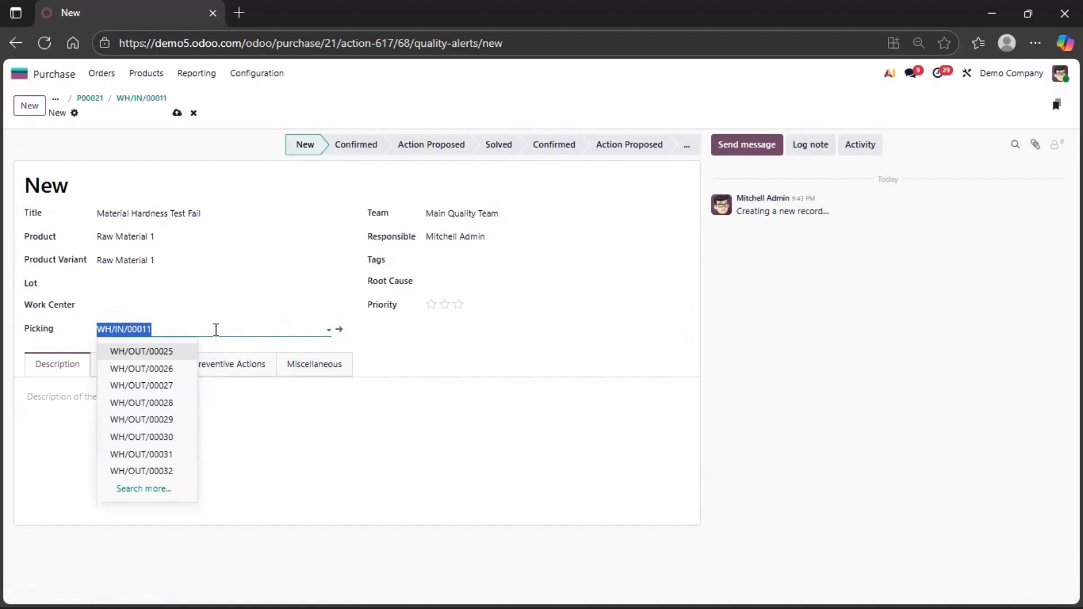
pyautogui.click(378, 341)
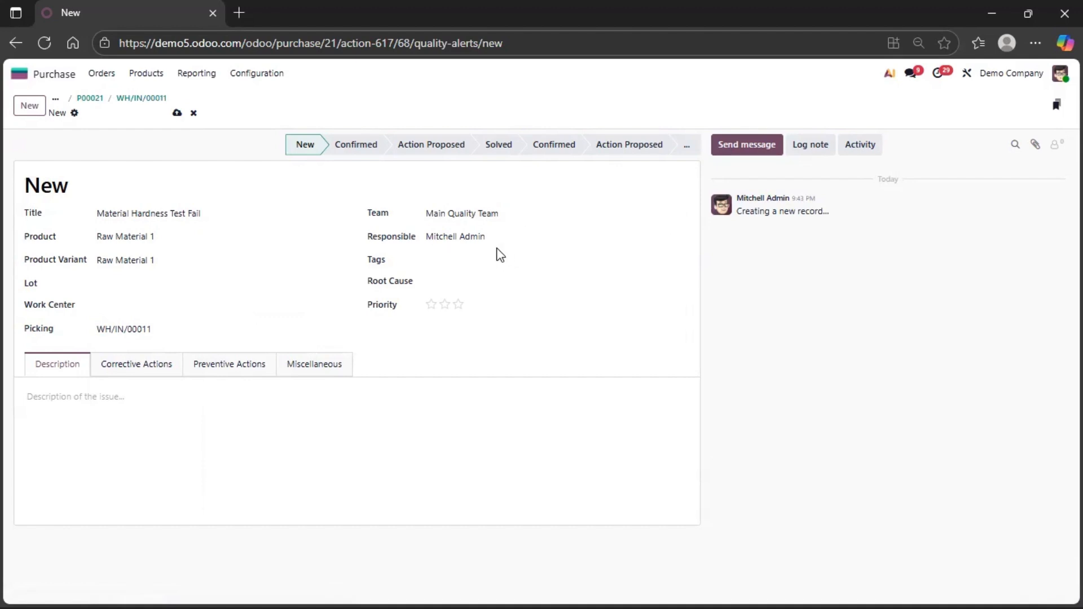
pyautogui.click(500, 265)
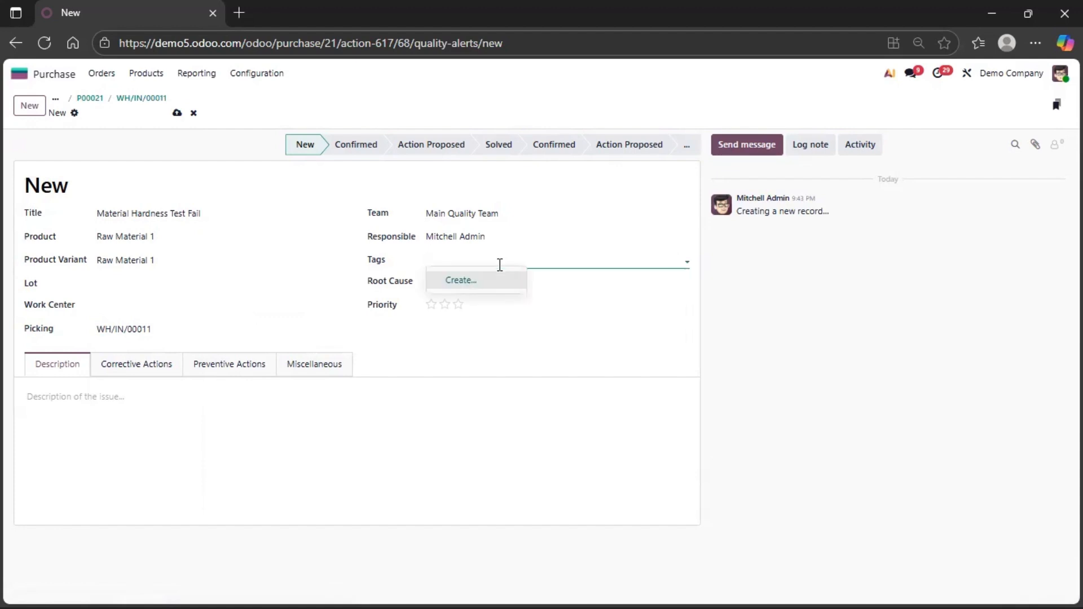
pyautogui.click(500, 265)
pyautogui.click(508, 283)
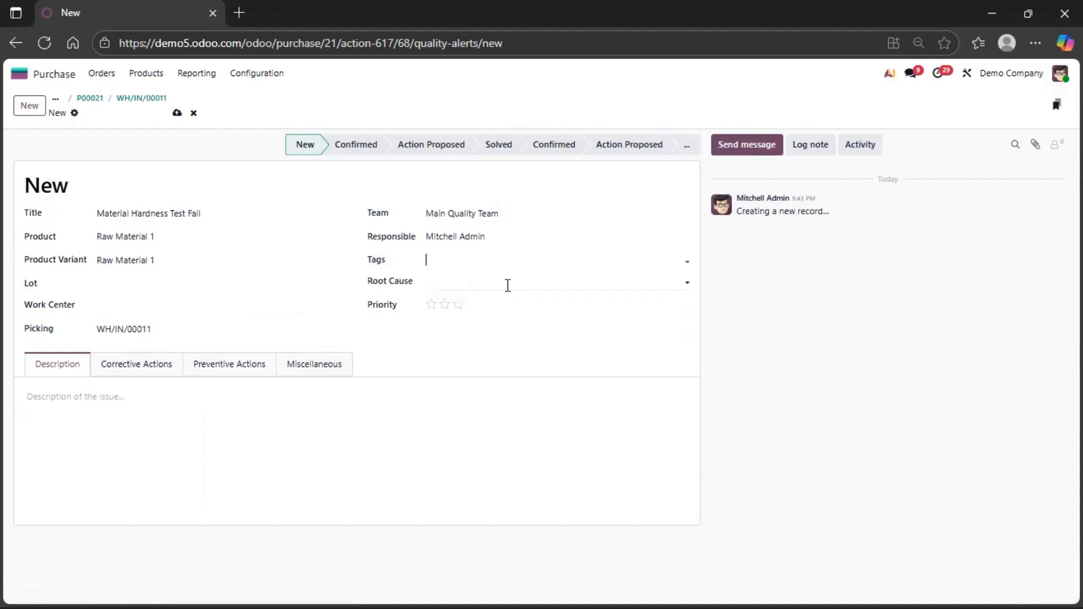
# Set the quality alert's priority to Very High and enter "Material Hardness Test Fail" as its description
pyautogui.click(460, 307)
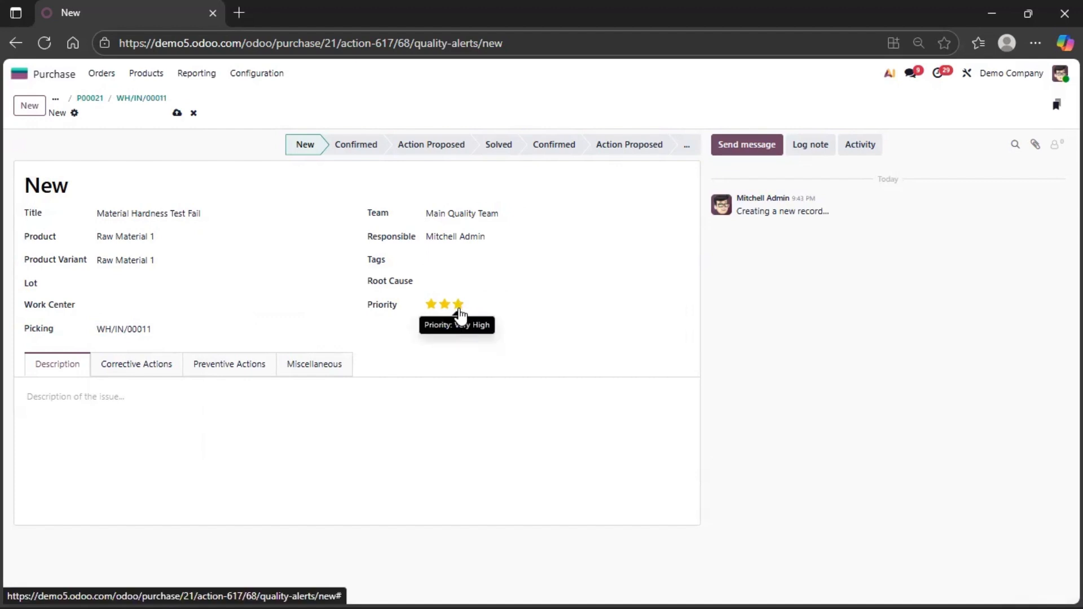
pyautogui.click(460, 310)
pyautogui.click(69, 396)
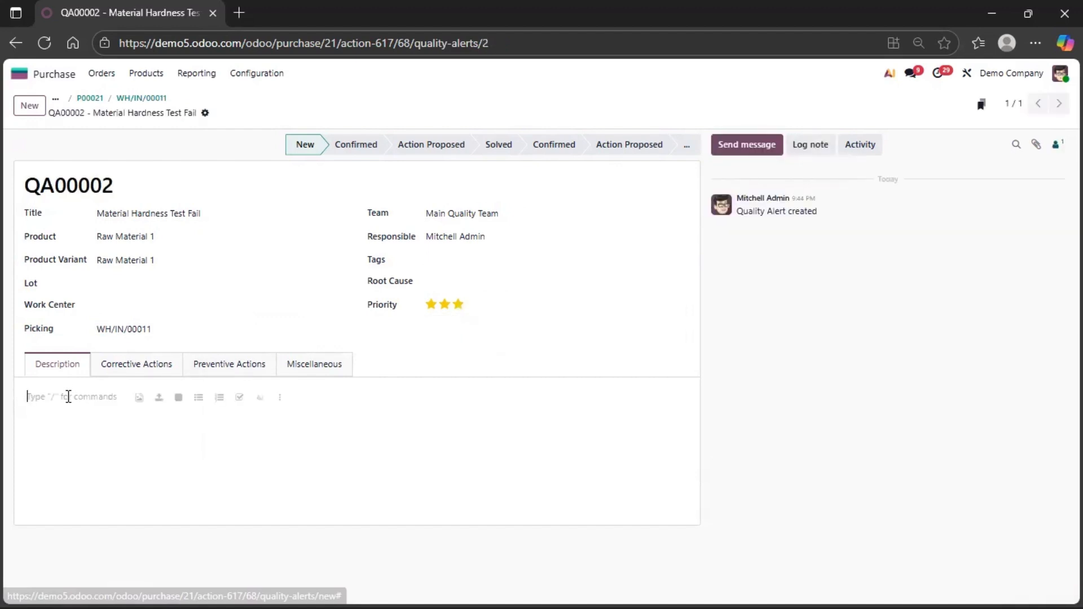
pyautogui.write('Material Hardness Test Fail')
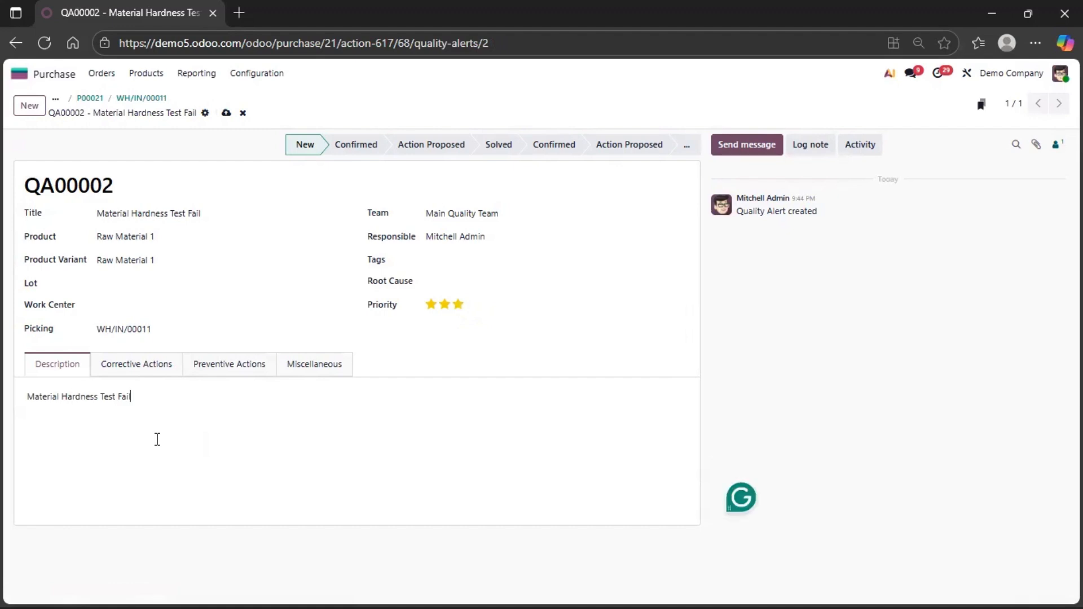
pyautogui.press('Left')
pyautogui.press('Left')
pyautogui.press('Left')
pyautogui.write('-')
# Review the alert's corrective actions, preventive actions and miscellaneous details, and save the alert
pyautogui.click(150, 373)
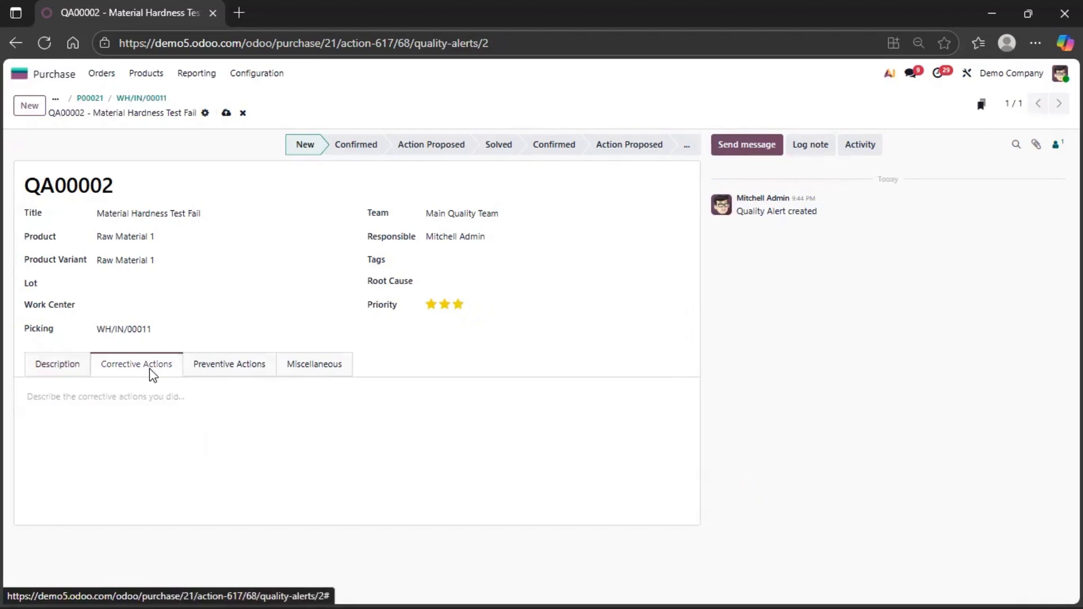
pyautogui.click(78, 409)
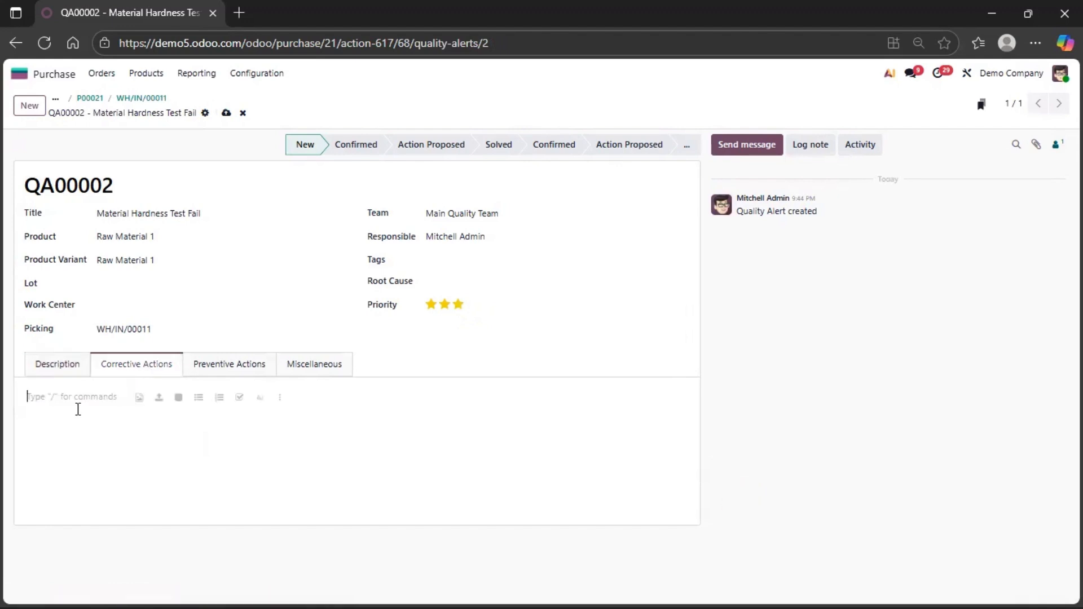
pyautogui.click(226, 364)
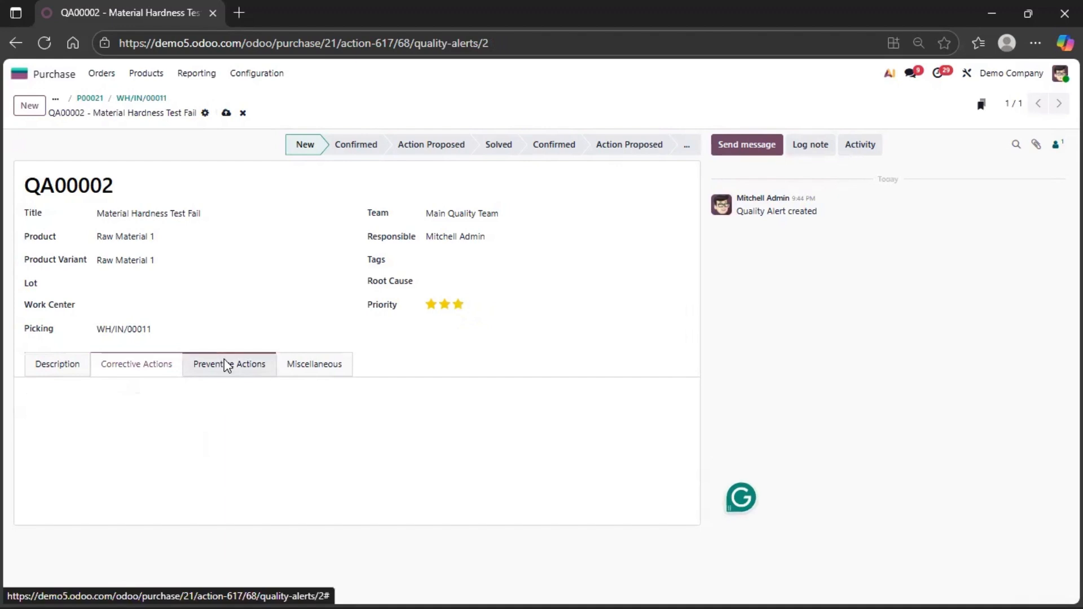
pyautogui.click(322, 364)
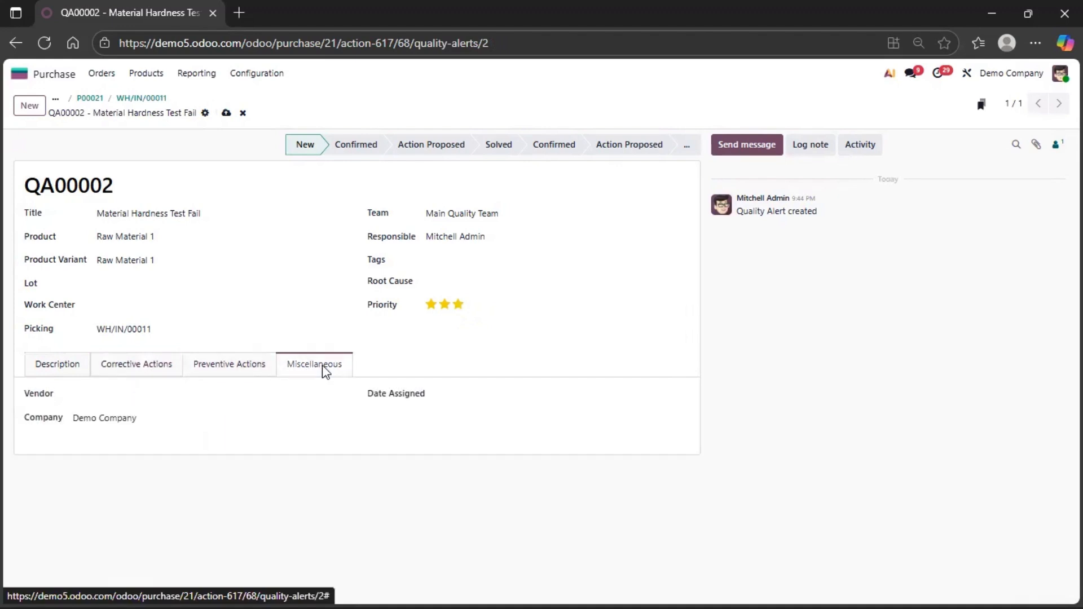
pyautogui.click(227, 114)
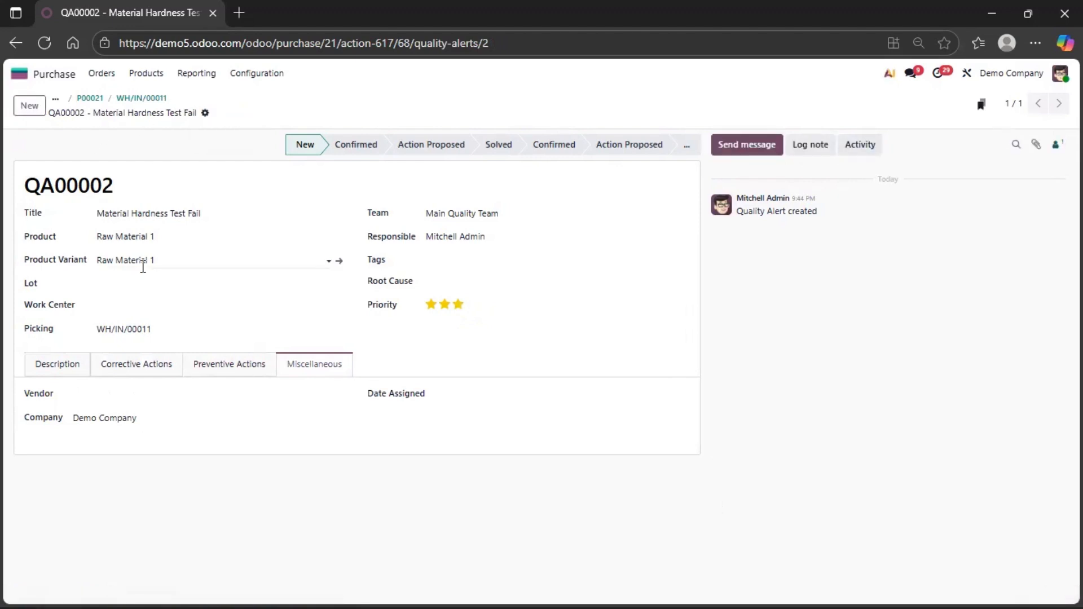
# Switch to the Quality app and open the "Material Hardness Test Fail" alert from the quality alerts board
pyautogui.click(35, 75)
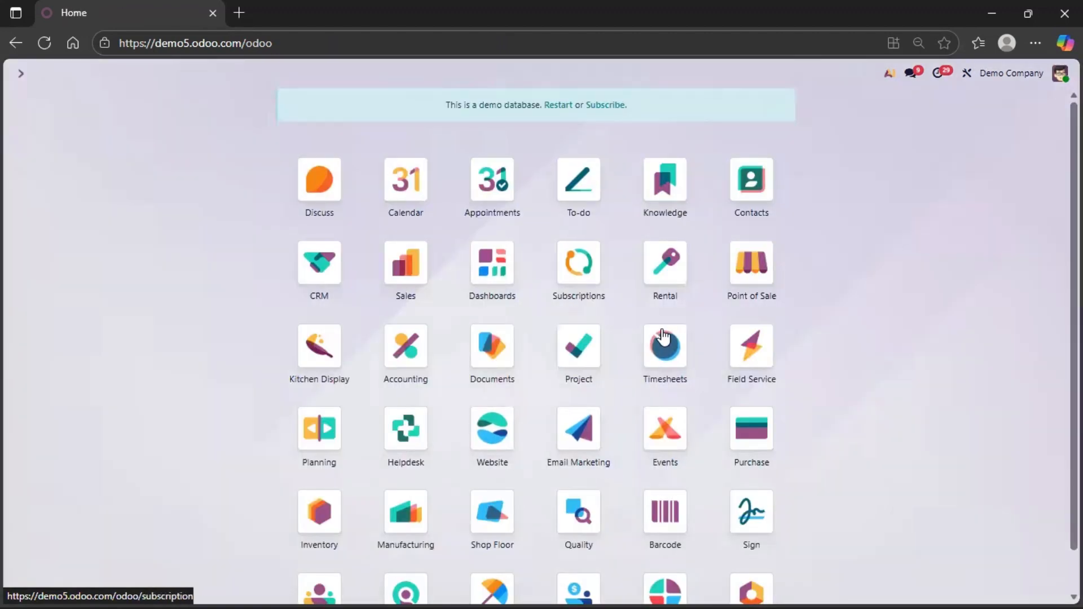
pyautogui.click(575, 525)
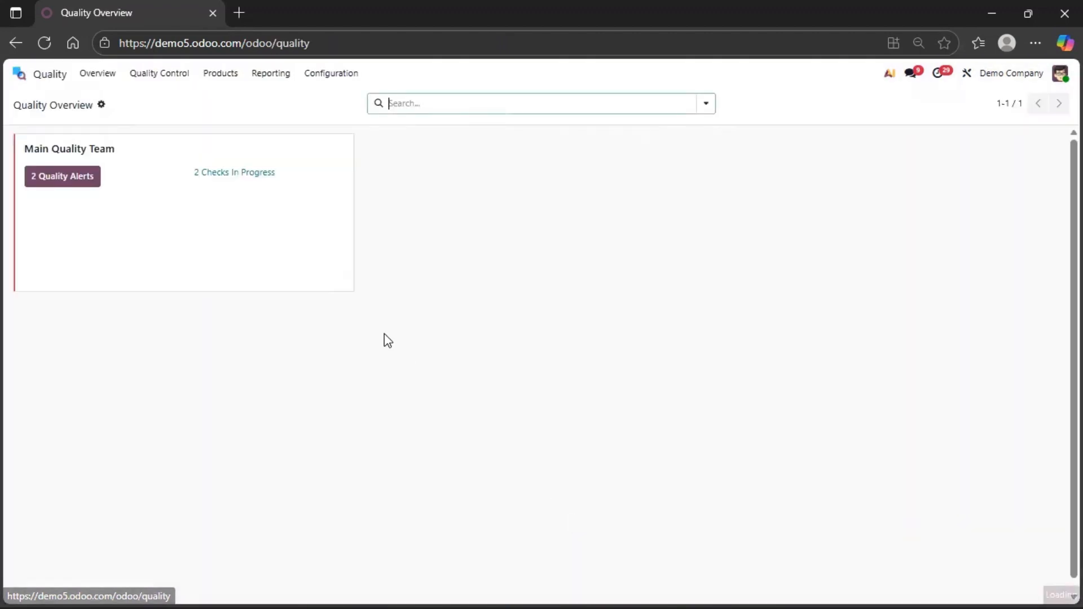
pyautogui.click(148, 77)
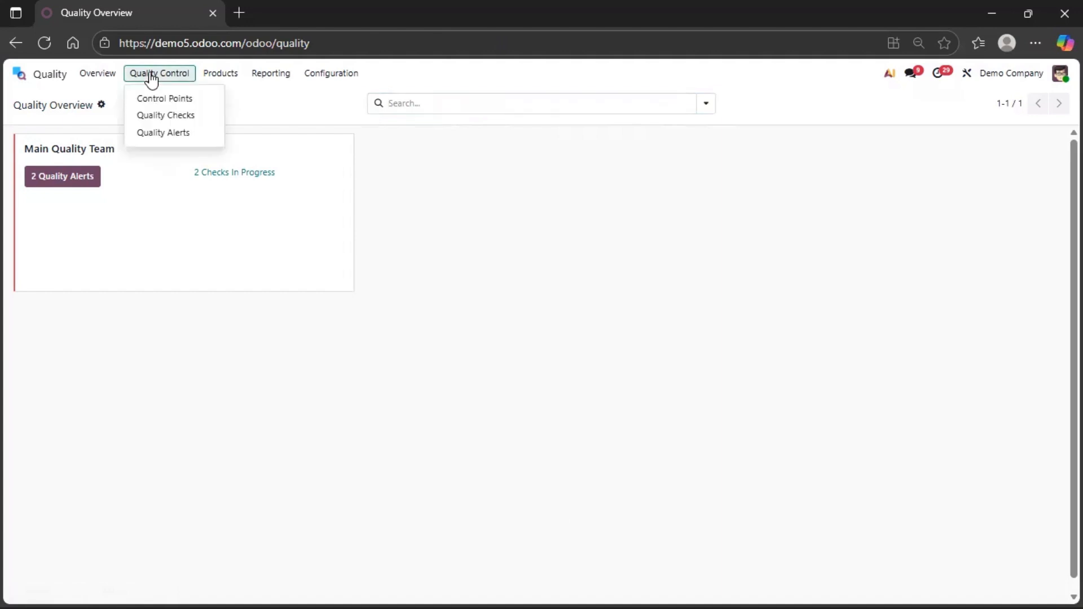
pyautogui.click(175, 135)
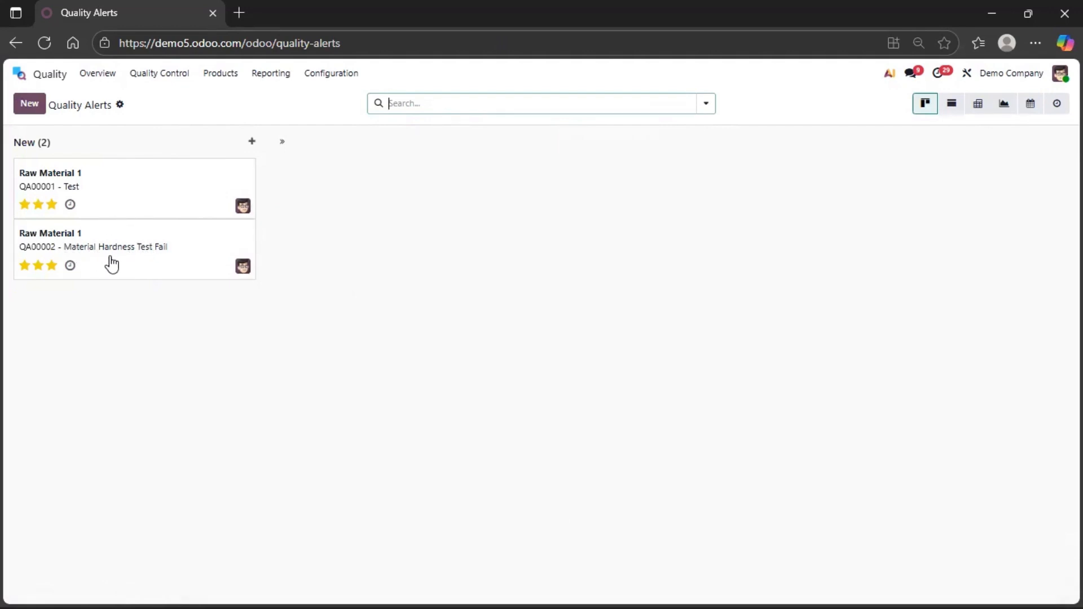
pyautogui.click(129, 244)
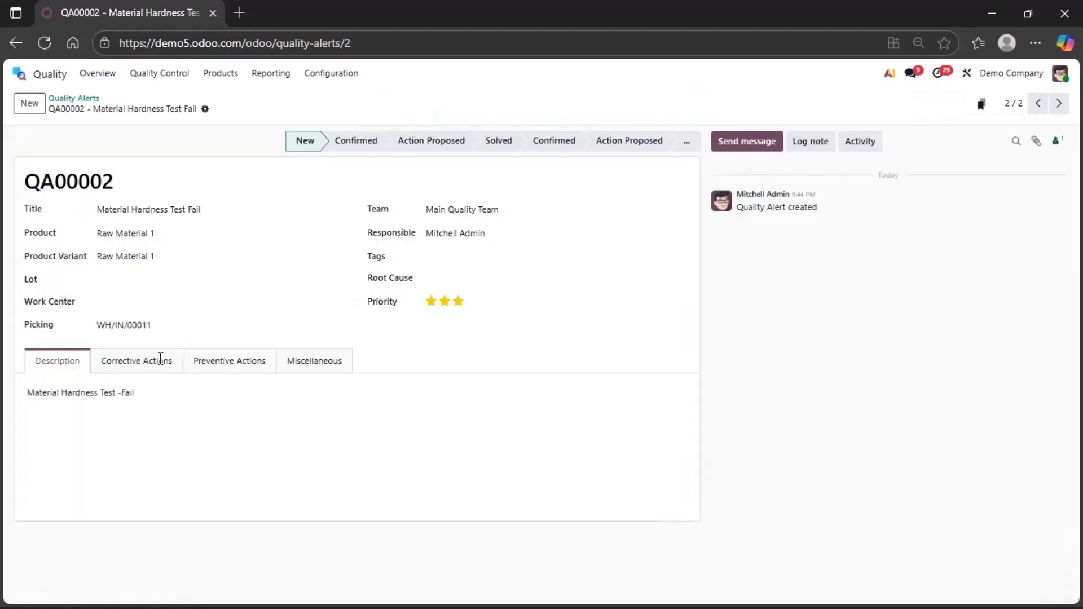
# Advance the alert to Confirmed and on to Action Proposed, checking the quality alerts board after each stage change
pyautogui.click(354, 145)
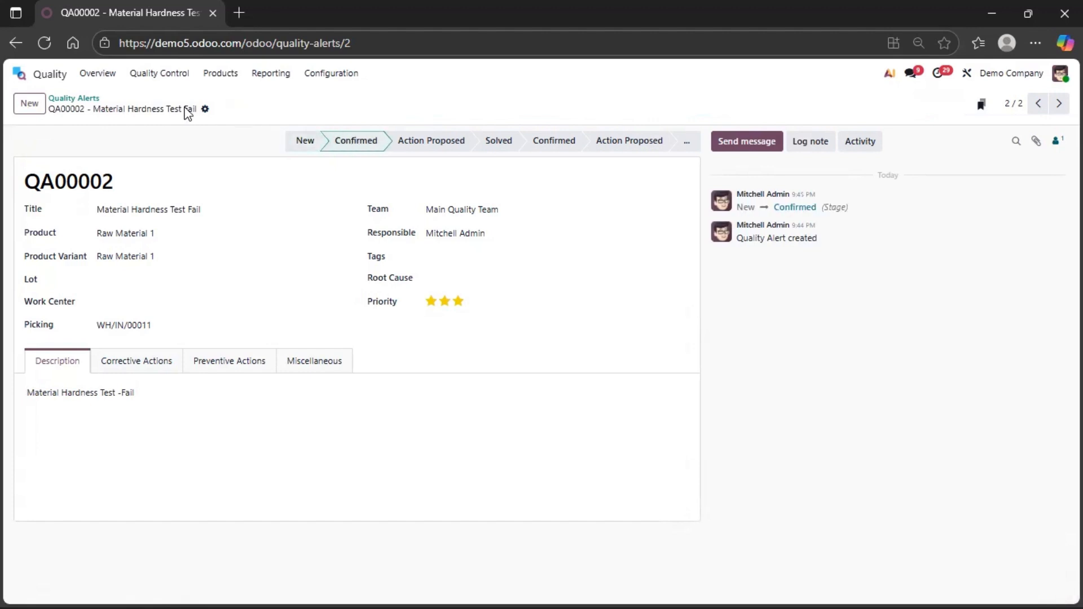
pyautogui.click(87, 98)
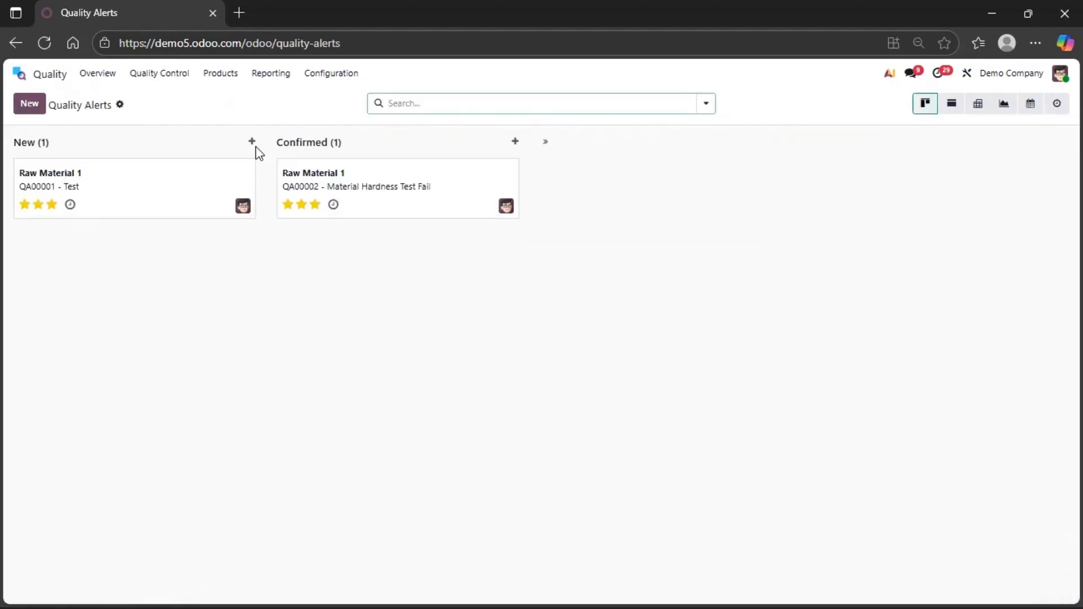
pyautogui.click(443, 191)
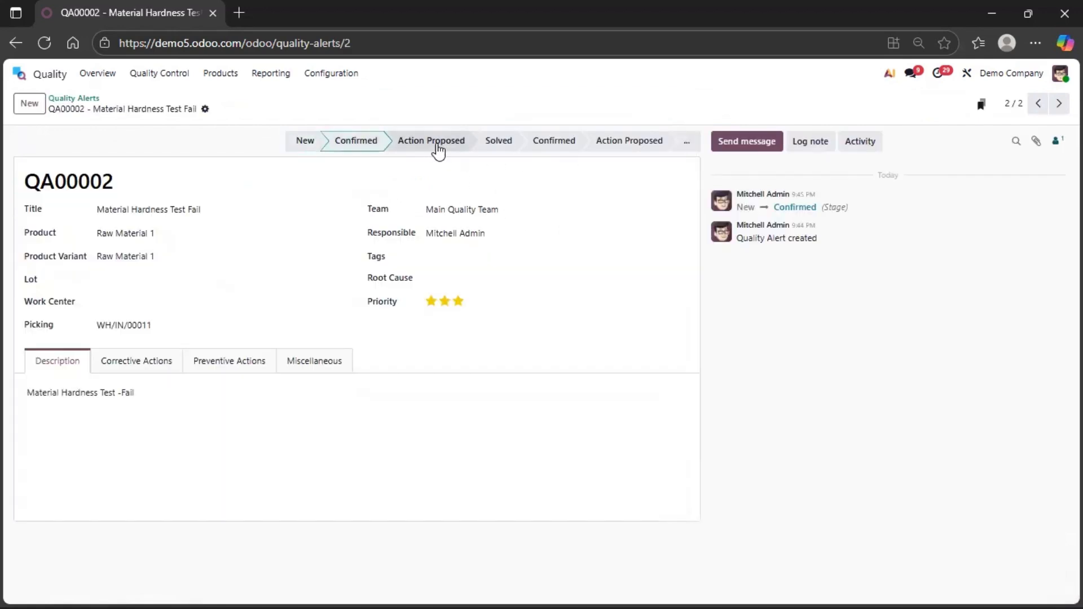
pyautogui.click(443, 146)
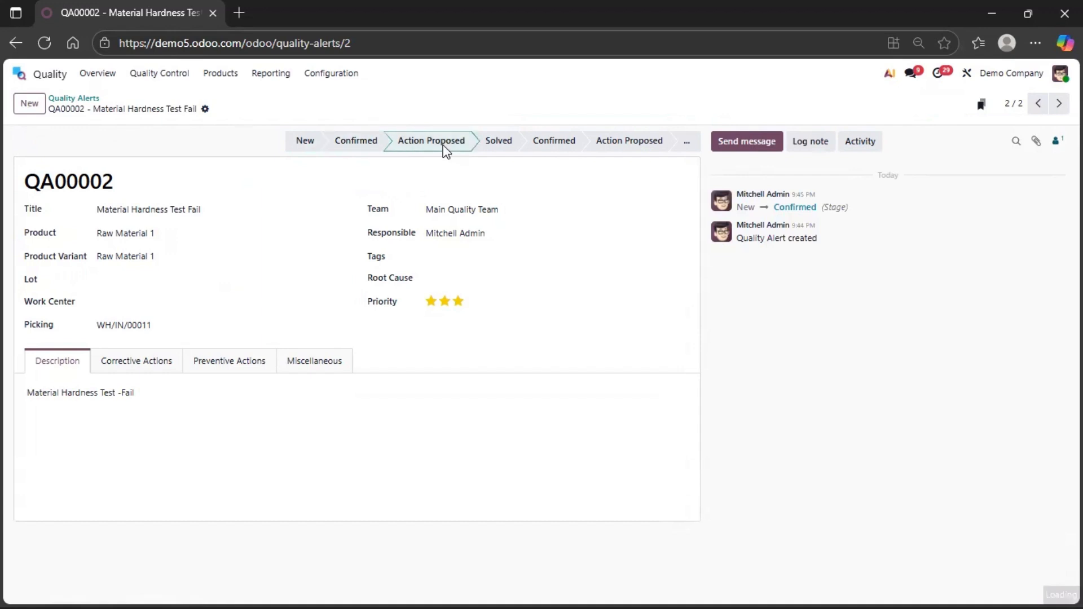
pyautogui.click(80, 99)
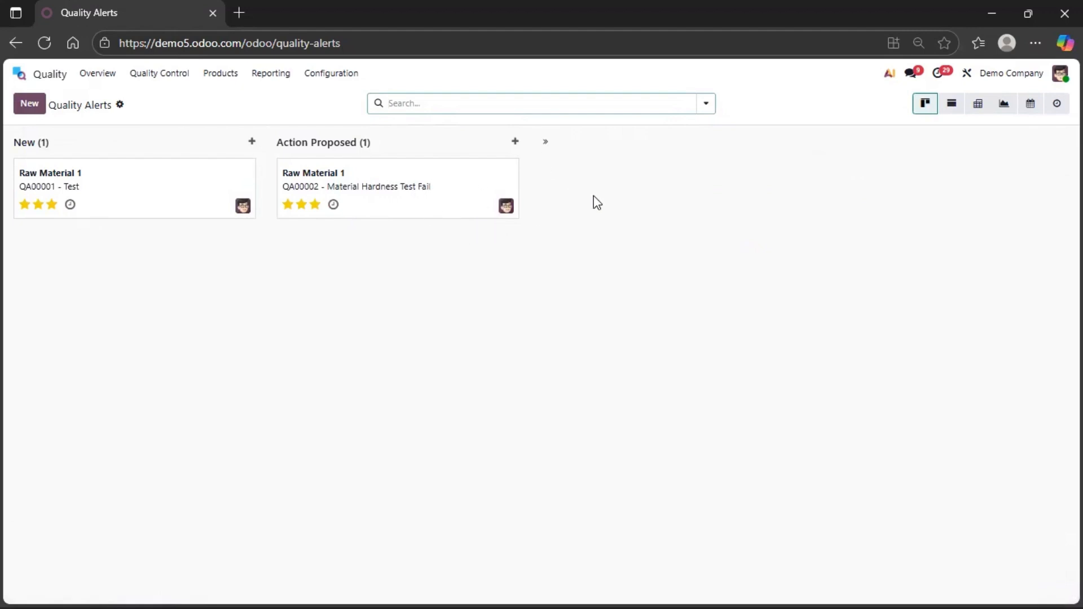
pyautogui.moveTo(171, 193)
pyautogui.mouseDown()
pyautogui.moveTo(345, 244)
pyautogui.moveTo(228, 187)
pyautogui.moveTo(169, 196)
pyautogui.mouseUp()
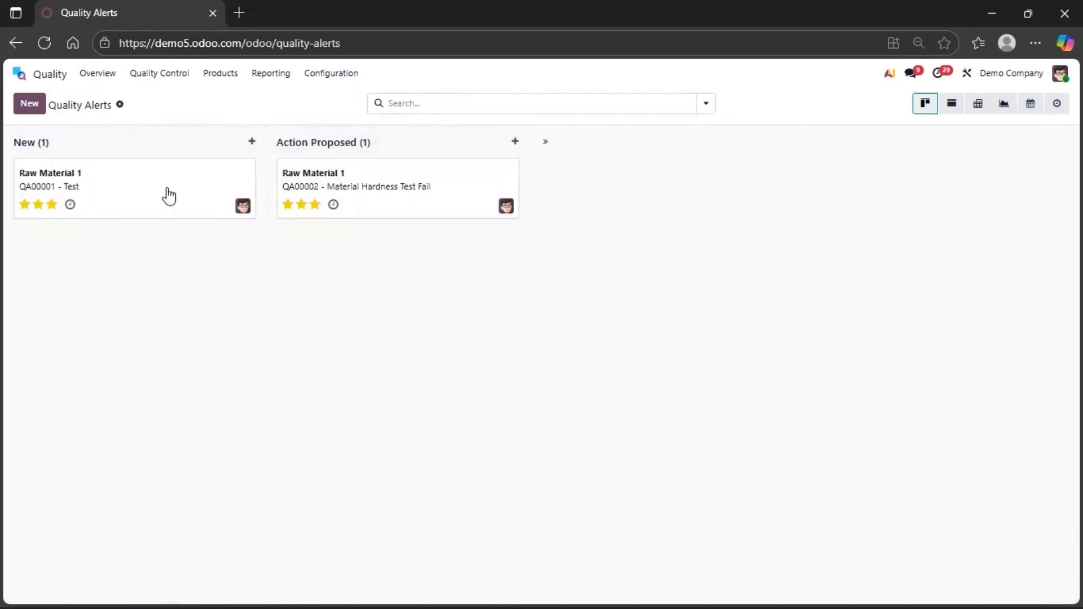
# Reopen the alert, advance it to Solved and on to the second Confirmed stage, and return to the alerts board
pyautogui.click(400, 190)
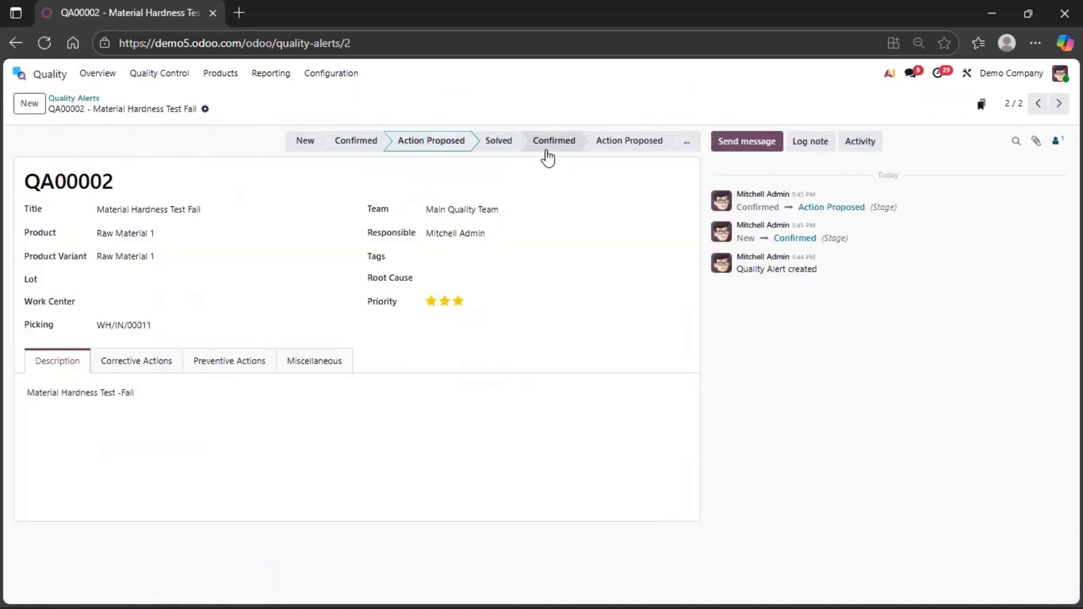
pyautogui.click(500, 146)
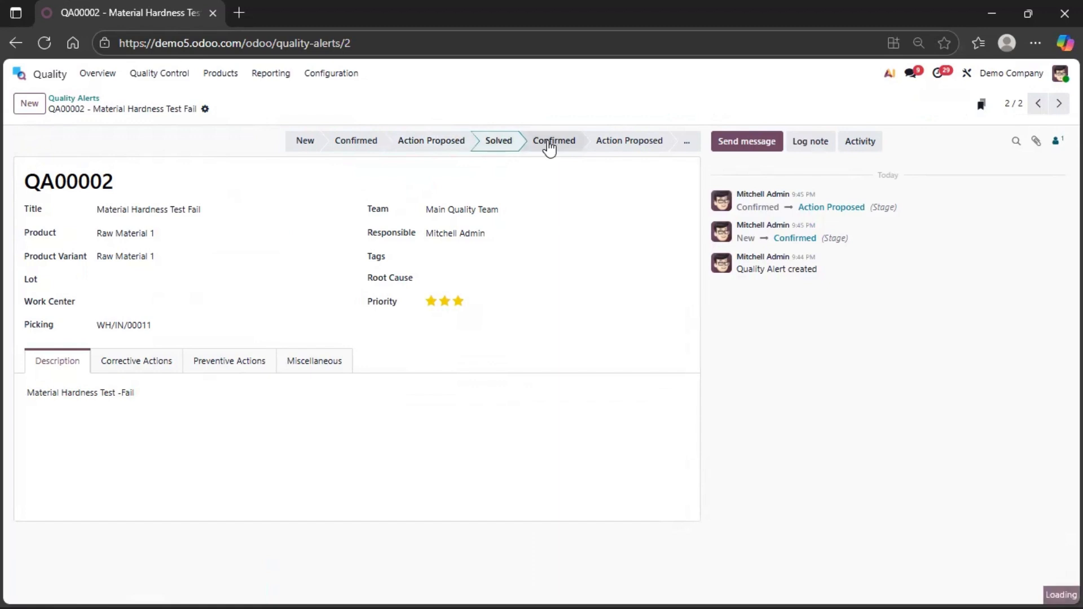
pyautogui.click(558, 144)
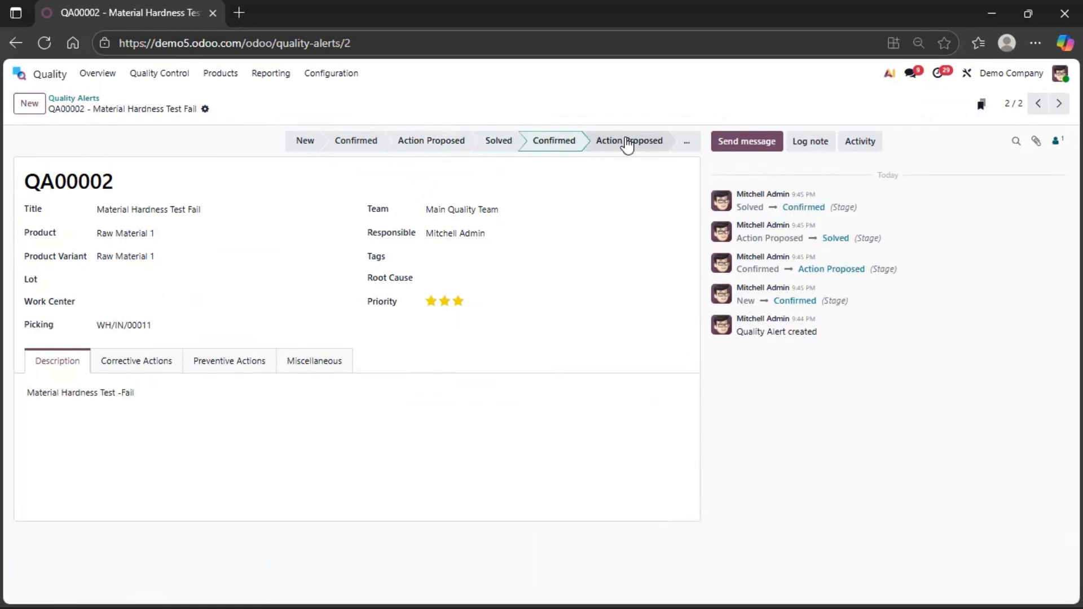
pyautogui.click(76, 99)
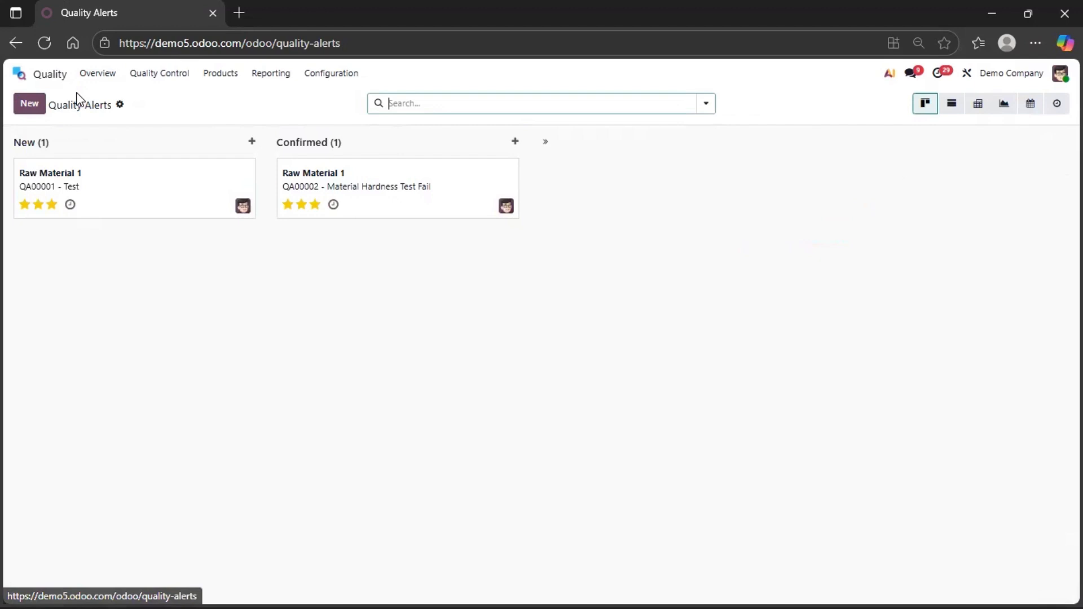
# Advance the alert through the second Action Proposed stage to the final Solved stage and return to the alerts board
pyautogui.click(435, 193)
pyautogui.click(680, 143)
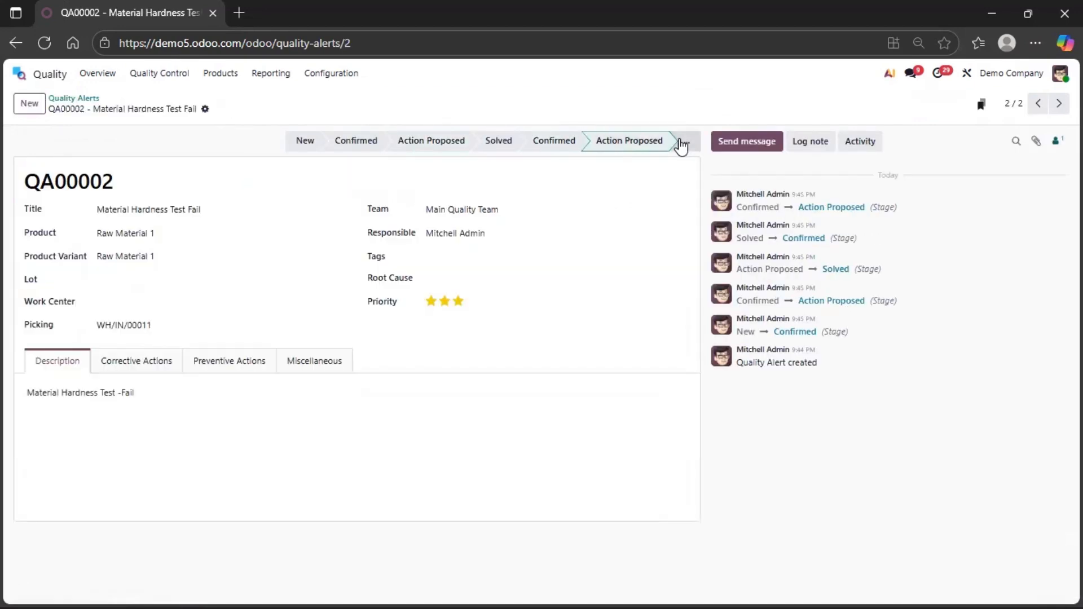
pyautogui.click(682, 145)
pyautogui.click(633, 168)
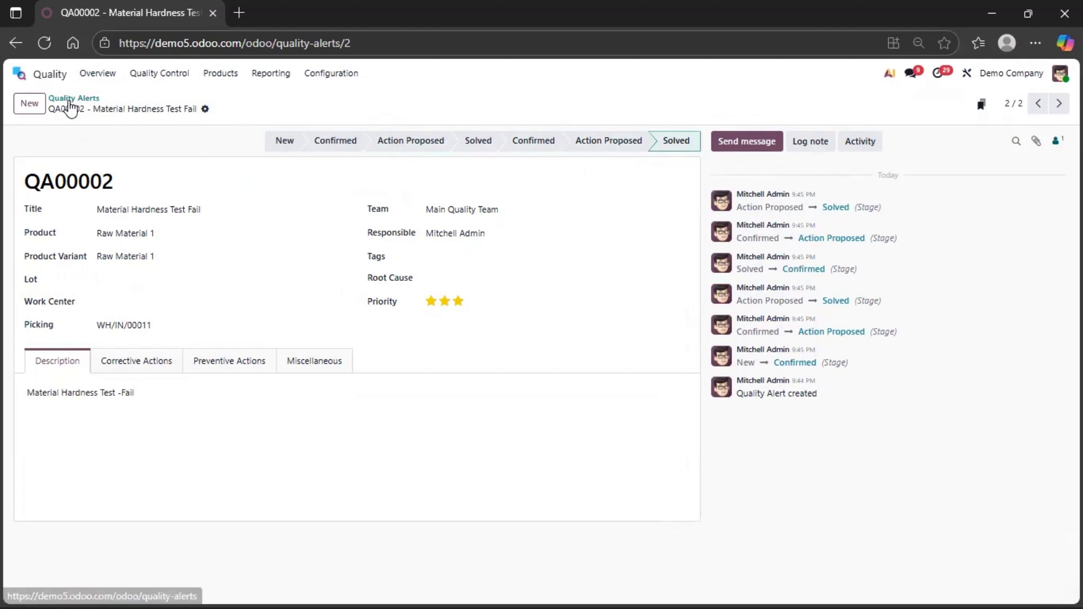
pyautogui.click(73, 99)
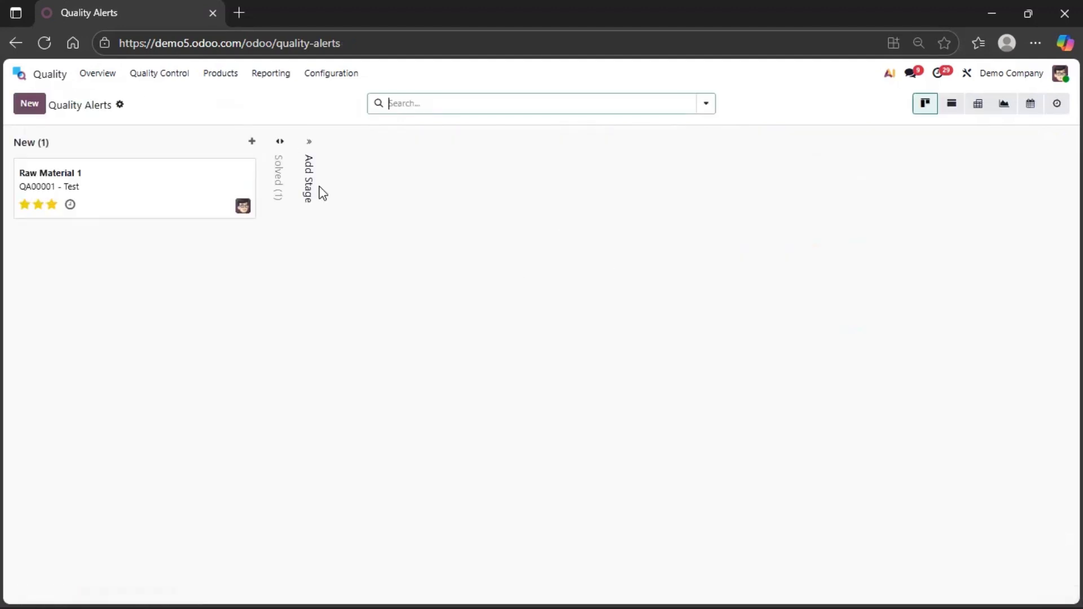
# Unfold the Solved column, review the alert's details and stage history, and return to the app overview
pyautogui.click(279, 181)
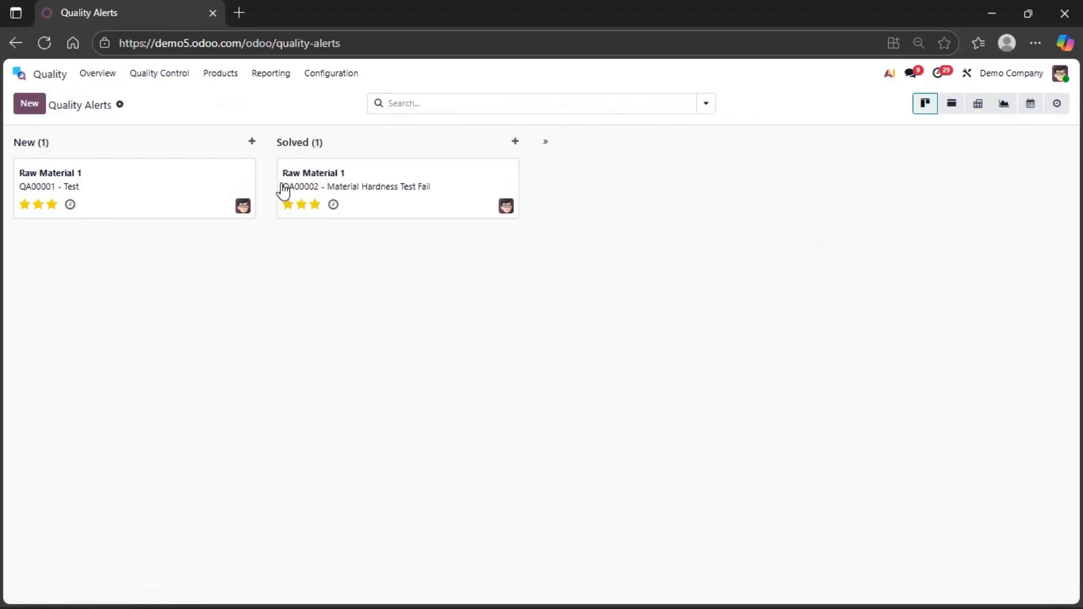
pyautogui.click(396, 198)
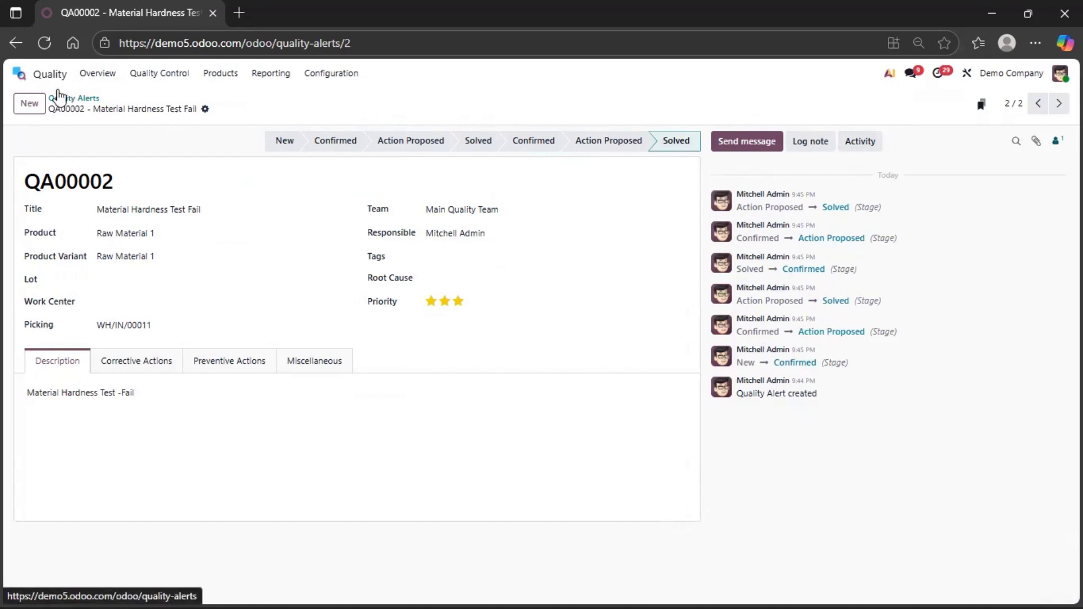
pyautogui.click(50, 75)
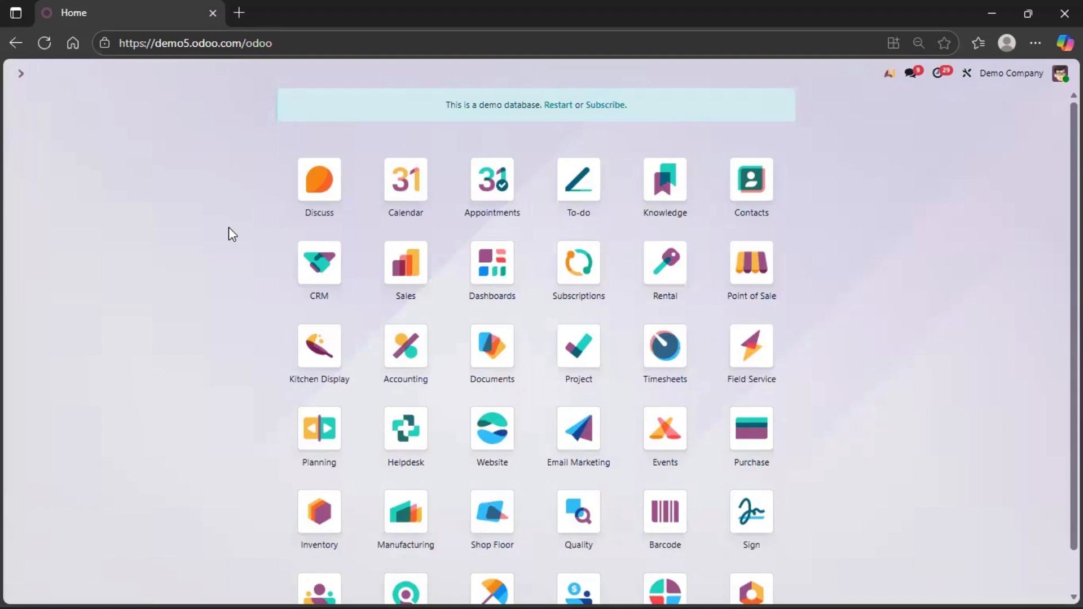